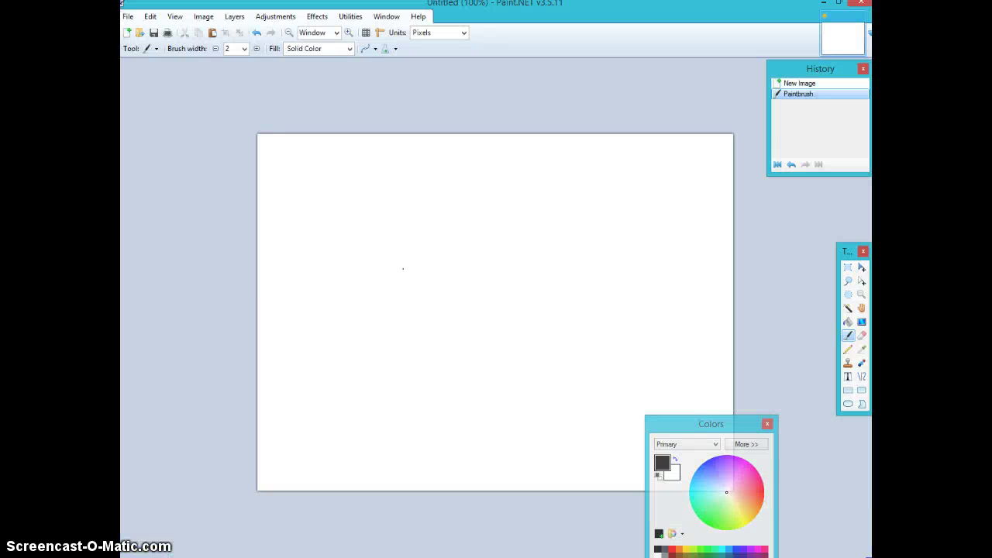
Draw a cat-like character with dot eyes, a slanted mouth, pointed ears, a body and a raised arm using the 2-pixel brush.
{"action": "left_click", "coordinate": [449, 246]}
{"action": "left_click_drag", "start_coordinate": [413, 278], "coordinate": [469, 255]}
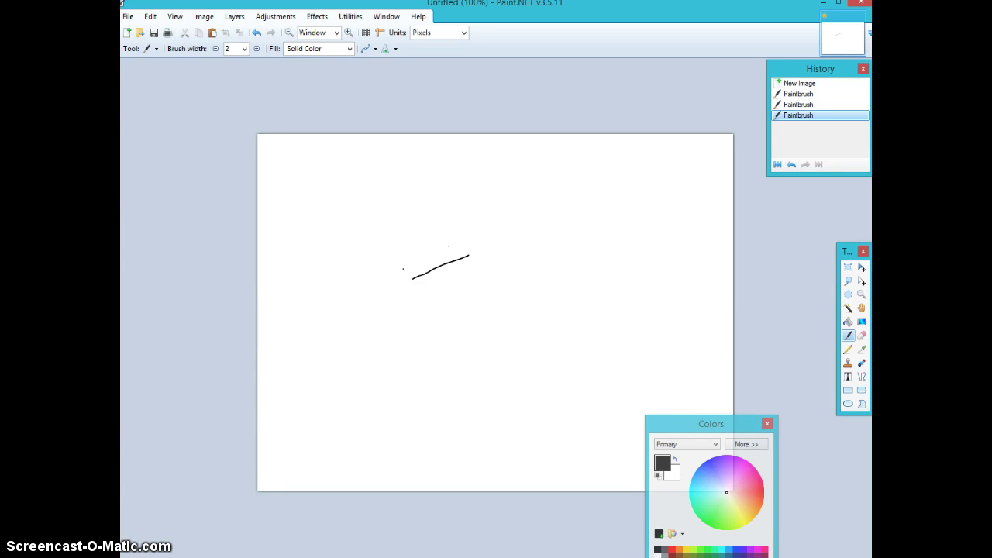
{"action": "mouse_move", "coordinate": [403, 252]}
{"action": "left_mouse_down"}
{"action": "mouse_move", "coordinate": [377, 252]}
{"action": "mouse_move", "coordinate": [384, 271]}
{"action": "left_mouse_up"}
{"action": "mouse_move", "coordinate": [432, 242]}
{"action": "left_mouse_down"}
{"action": "mouse_move", "coordinate": [433, 222]}
{"action": "mouse_move", "coordinate": [458, 233]}
{"action": "mouse_move", "coordinate": [403, 252]}
{"action": "left_mouse_up"}
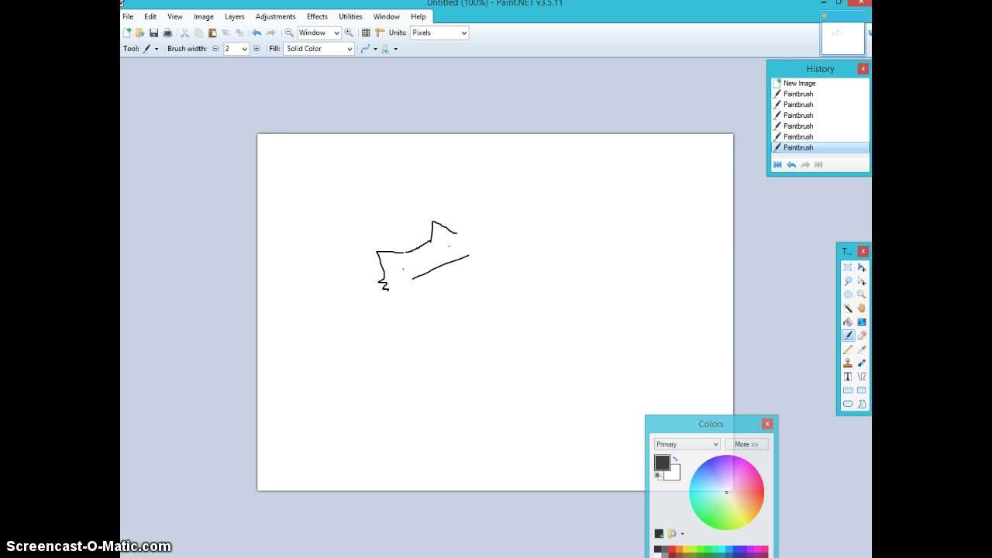
{"action": "left_click_drag", "start_coordinate": [393, 299], "coordinate": [393, 308]}
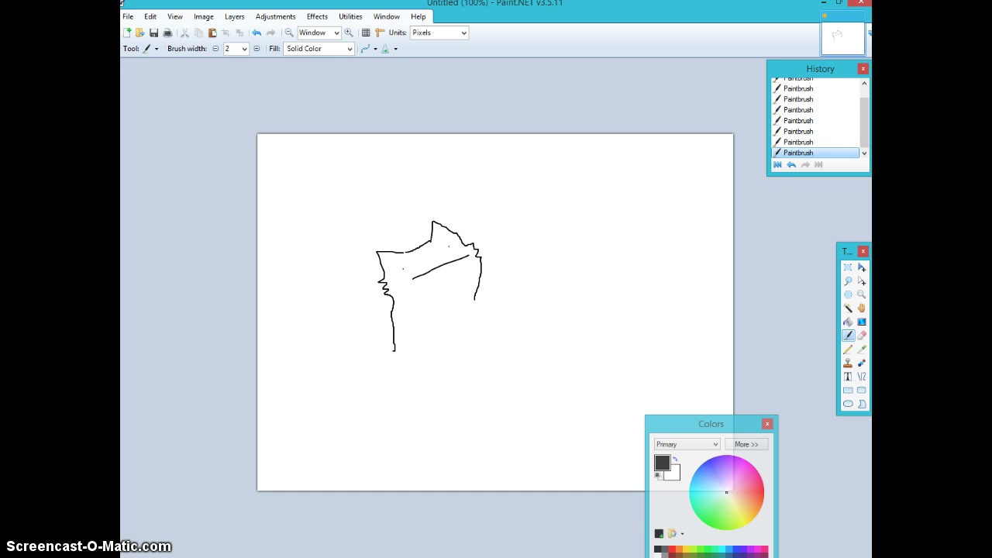
{"action": "left_click_drag", "start_coordinate": [404, 358], "coordinate": [405, 309]}
{"action": "mouse_move", "coordinate": [475, 301]}
{"action": "left_mouse_down"}
{"action": "mouse_move", "coordinate": [510, 261]}
{"action": "mouse_move", "coordinate": [527, 268]}
{"action": "mouse_move", "coordinate": [480, 319]}
{"action": "mouse_move", "coordinate": [457, 300]}
{"action": "mouse_move", "coordinate": [465, 344]}
{"action": "mouse_move", "coordinate": [421, 352]}
{"action": "left_mouse_up"}
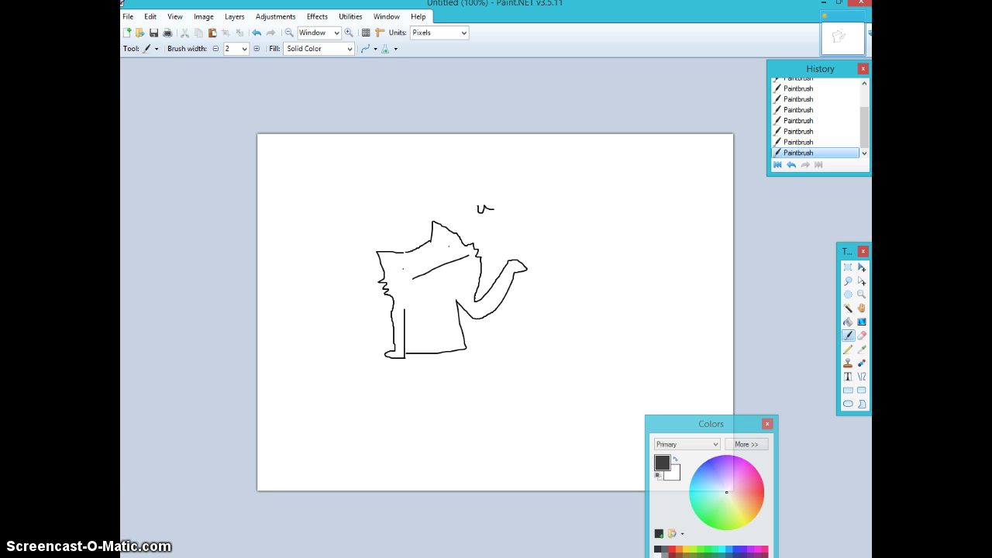
Draw a large jagged outline above the character and a wavy snake hissing "SSS..." beside its body.
{"action": "mouse_move", "coordinate": [494, 208]}
{"action": "left_mouse_down"}
{"action": "mouse_move", "coordinate": [472, 134]}
{"action": "mouse_move", "coordinate": [555, 241]}
{"action": "mouse_move", "coordinate": [501, 231]}
{"action": "mouse_move", "coordinate": [436, 185]}
{"action": "mouse_move", "coordinate": [413, 190]}
{"action": "mouse_move", "coordinate": [394, 246]}
{"action": "mouse_move", "coordinate": [377, 251]}
{"action": "mouse_move", "coordinate": [375, 205]}
{"action": "mouse_move", "coordinate": [324, 183]}
{"action": "mouse_move", "coordinate": [332, 238]}
{"action": "left_mouse_up"}
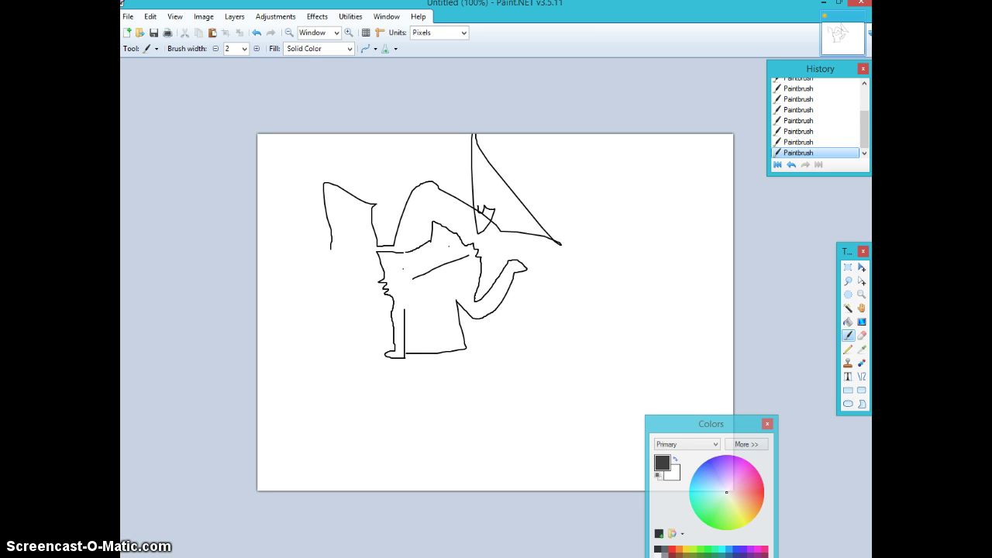
{"action": "mouse_move", "coordinate": [504, 362]}
{"action": "left_mouse_down"}
{"action": "mouse_move", "coordinate": [530, 345]}
{"action": "mouse_move", "coordinate": [590, 341]}
{"action": "mouse_move", "coordinate": [648, 358]}
{"action": "mouse_move", "coordinate": [547, 348]}
{"action": "mouse_move", "coordinate": [516, 357]}
{"action": "left_mouse_up"}
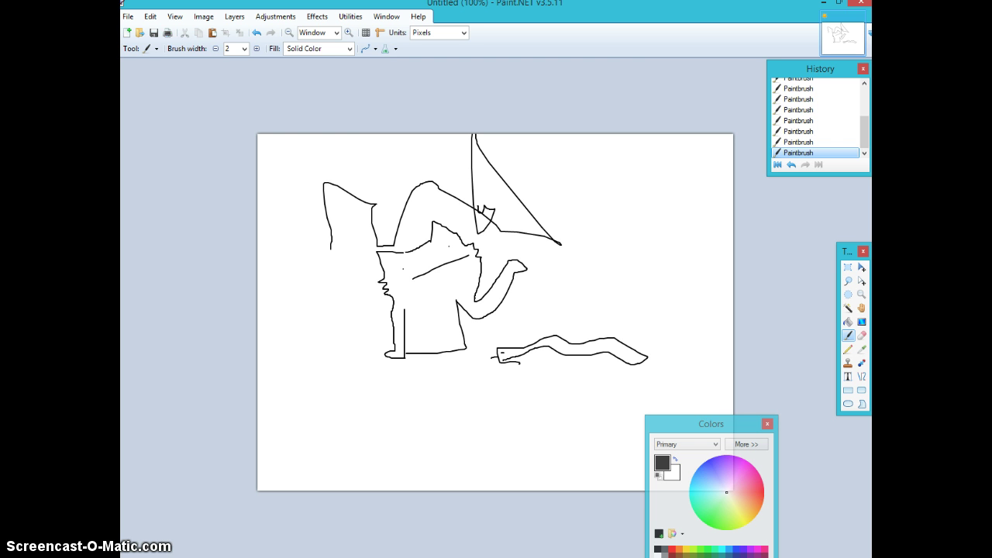
{"action": "mouse_move", "coordinate": [531, 317]}
{"action": "left_mouse_down"}
{"action": "mouse_move", "coordinate": [548, 311]}
{"action": "mouse_move", "coordinate": [545, 327]}
{"action": "mouse_move", "coordinate": [566, 325]}
{"action": "left_mouse_up"}
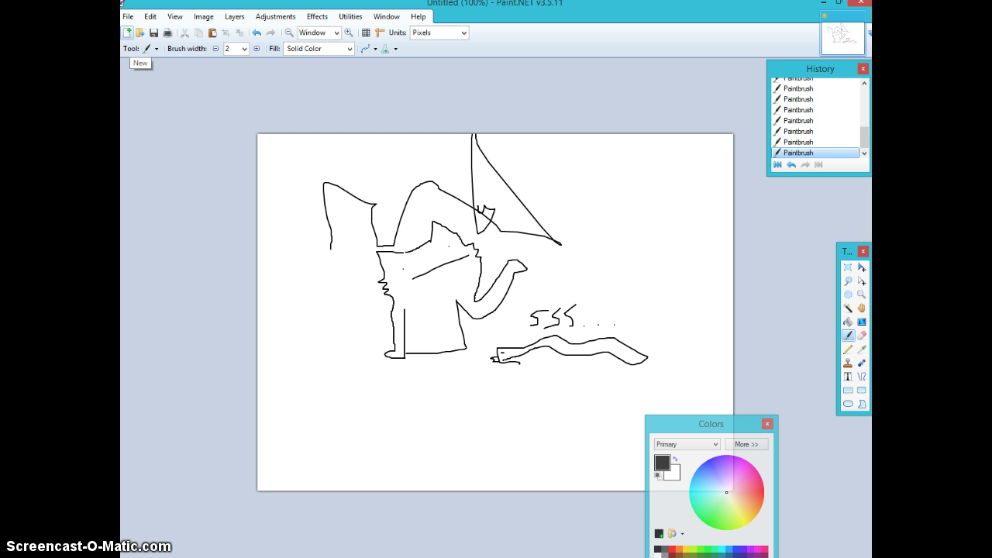
Create a new default-size image and paint two eye dots and a large open mouth with a 20-pixel brush.
{"action": "left_click", "coordinate": [127, 33]}
{"action": "key", "text": "Return"}
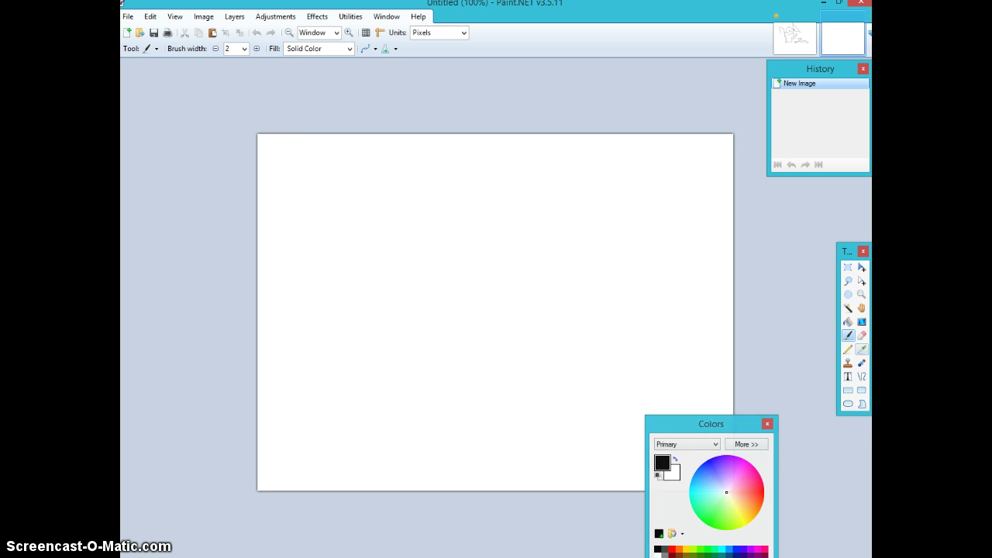
{"action": "left_click", "coordinate": [244, 48]}
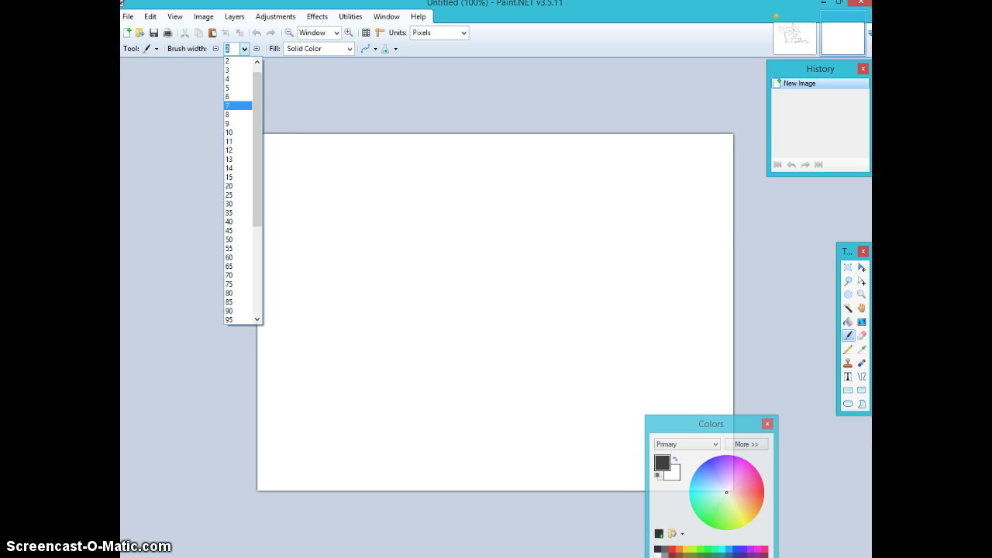
{"action": "left_click", "coordinate": [232, 114]}
{"action": "left_click", "coordinate": [244, 48]}
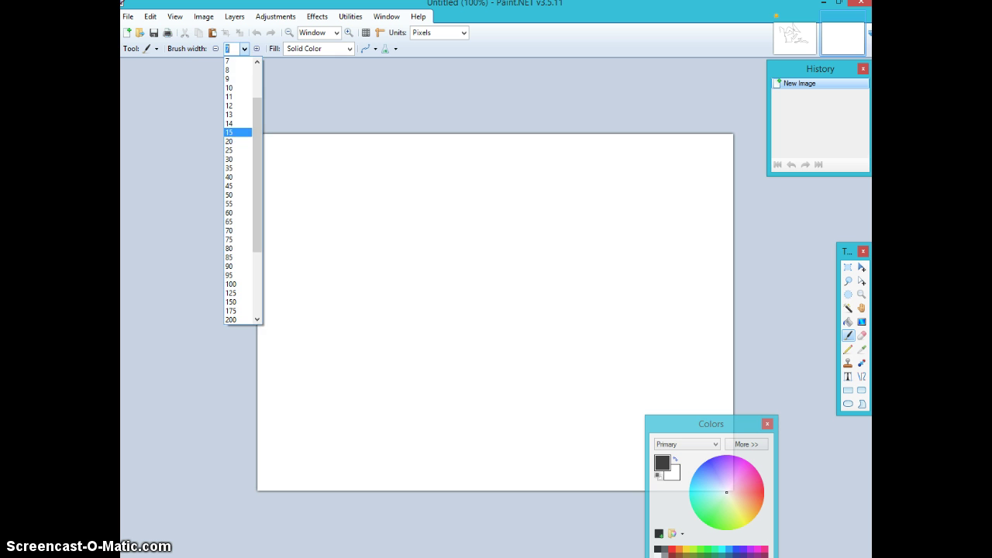
{"action": "left_click", "coordinate": [233, 137]}
{"action": "left_click", "coordinate": [363, 219]}
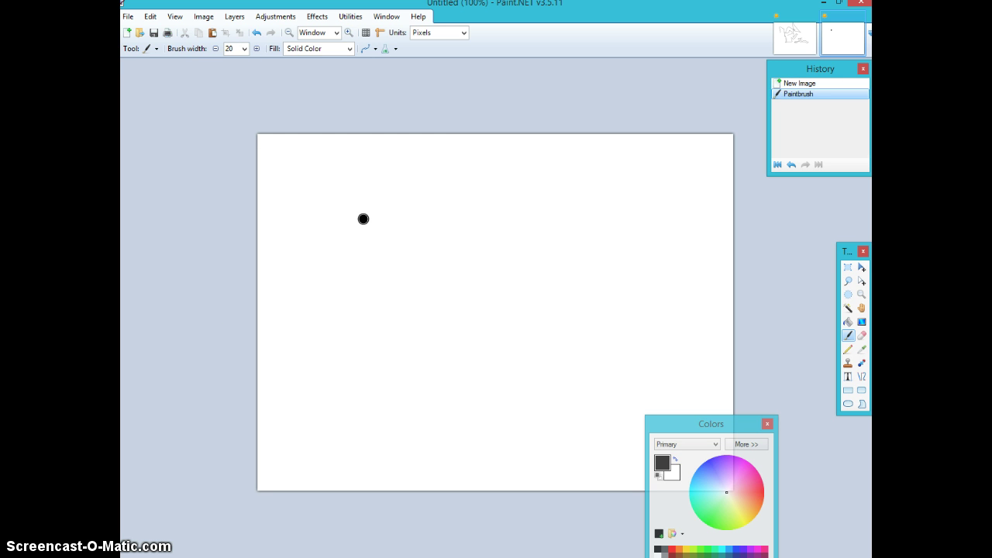
{"action": "mouse_move", "coordinate": [375, 234]}
{"action": "left_mouse_down"}
{"action": "mouse_move", "coordinate": [397, 319]}
{"action": "mouse_move", "coordinate": [430, 334]}
{"action": "mouse_move", "coordinate": [446, 317]}
{"action": "mouse_move", "coordinate": [441, 228]}
{"action": "mouse_move", "coordinate": [376, 234]}
{"action": "left_mouse_up"}
{"action": "left_click", "coordinate": [443, 207]}
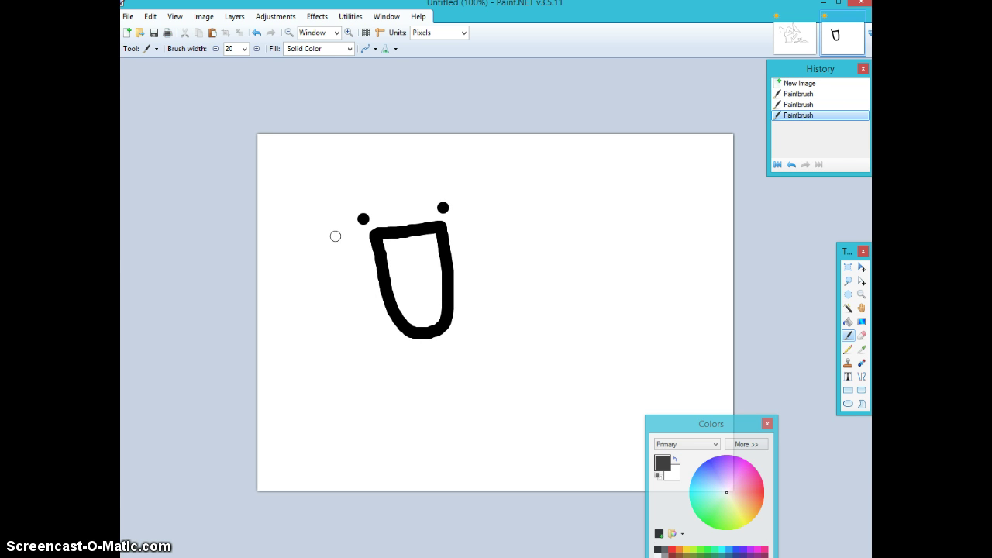
Paint two three-feathered wings, a crested head, a rounded lower body and a tongue around the open mouth.
{"action": "mouse_move", "coordinate": [347, 258]}
{"action": "left_mouse_down"}
{"action": "mouse_move", "coordinate": [289, 233]}
{"action": "mouse_move", "coordinate": [305, 263]}
{"action": "mouse_move", "coordinate": [287, 275]}
{"action": "mouse_move", "coordinate": [313, 294]}
{"action": "mouse_move", "coordinate": [294, 325]}
{"action": "mouse_move", "coordinate": [322, 319]}
{"action": "mouse_move", "coordinate": [349, 293]}
{"action": "left_mouse_up"}
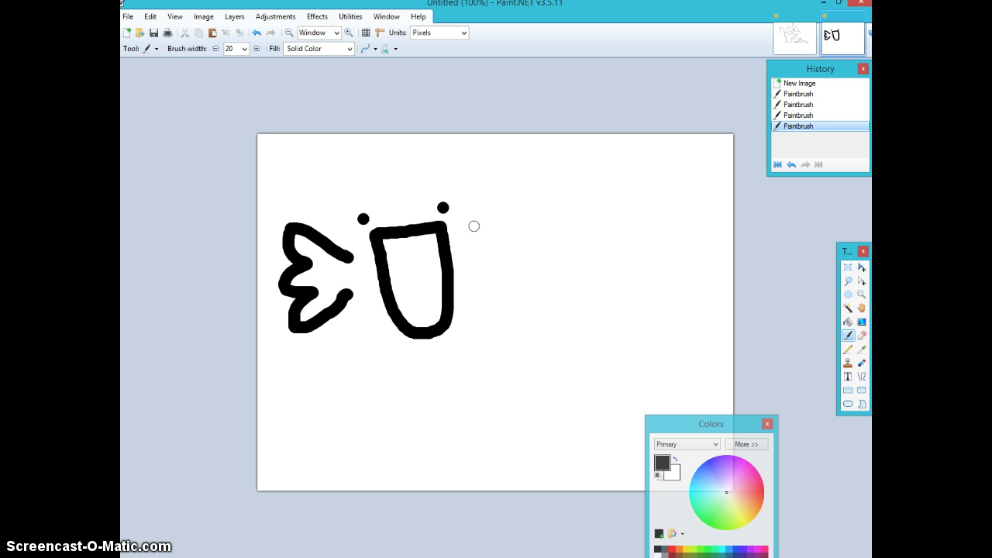
{"action": "mouse_move", "coordinate": [465, 232]}
{"action": "left_mouse_down"}
{"action": "mouse_move", "coordinate": [535, 202]}
{"action": "mouse_move", "coordinate": [521, 234]}
{"action": "mouse_move", "coordinate": [550, 254]}
{"action": "mouse_move", "coordinate": [530, 269]}
{"action": "mouse_move", "coordinate": [548, 297]}
{"action": "mouse_move", "coordinate": [525, 310]}
{"action": "mouse_move", "coordinate": [484, 290]}
{"action": "left_mouse_up"}
{"action": "mouse_move", "coordinate": [356, 203]}
{"action": "left_mouse_down"}
{"action": "mouse_move", "coordinate": [343, 167]}
{"action": "mouse_move", "coordinate": [417, 166]}
{"action": "mouse_move", "coordinate": [421, 194]}
{"action": "mouse_move", "coordinate": [346, 227]}
{"action": "mouse_move", "coordinate": [351, 256]}
{"action": "left_mouse_up"}
{"action": "mouse_move", "coordinate": [431, 197]}
{"action": "left_mouse_down"}
{"action": "mouse_move", "coordinate": [425, 190]}
{"action": "mouse_move", "coordinate": [448, 192]}
{"action": "mouse_move", "coordinate": [467, 226]}
{"action": "left_mouse_up"}
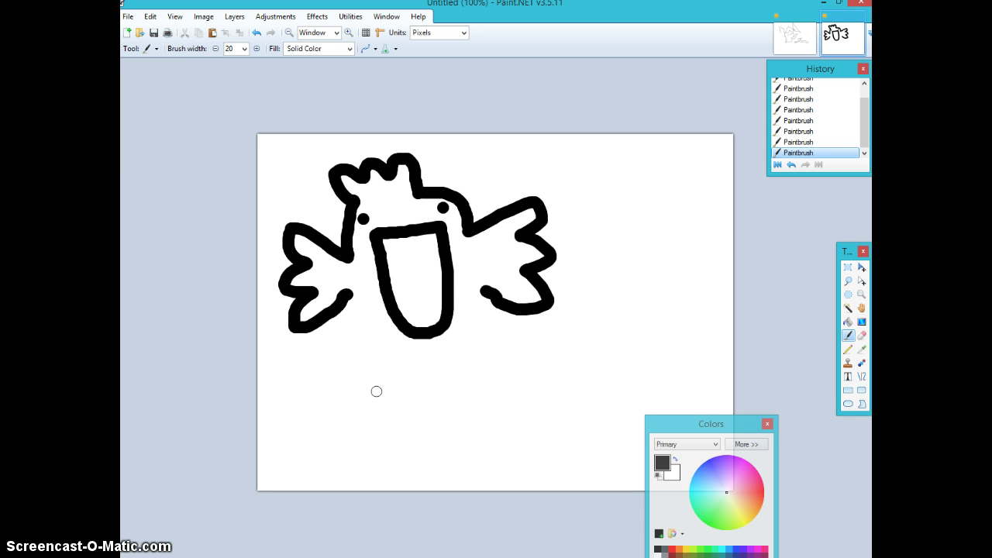
{"action": "mouse_move", "coordinate": [353, 301]}
{"action": "left_mouse_down"}
{"action": "mouse_move", "coordinate": [399, 356]}
{"action": "mouse_move", "coordinate": [426, 360]}
{"action": "mouse_move", "coordinate": [457, 332]}
{"action": "mouse_move", "coordinate": [486, 292]}
{"action": "left_mouse_up"}
{"action": "mouse_move", "coordinate": [387, 270]}
{"action": "left_mouse_down"}
{"action": "mouse_move", "coordinate": [419, 274]}
{"action": "mouse_move", "coordinate": [425, 338]}
{"action": "left_mouse_up"}
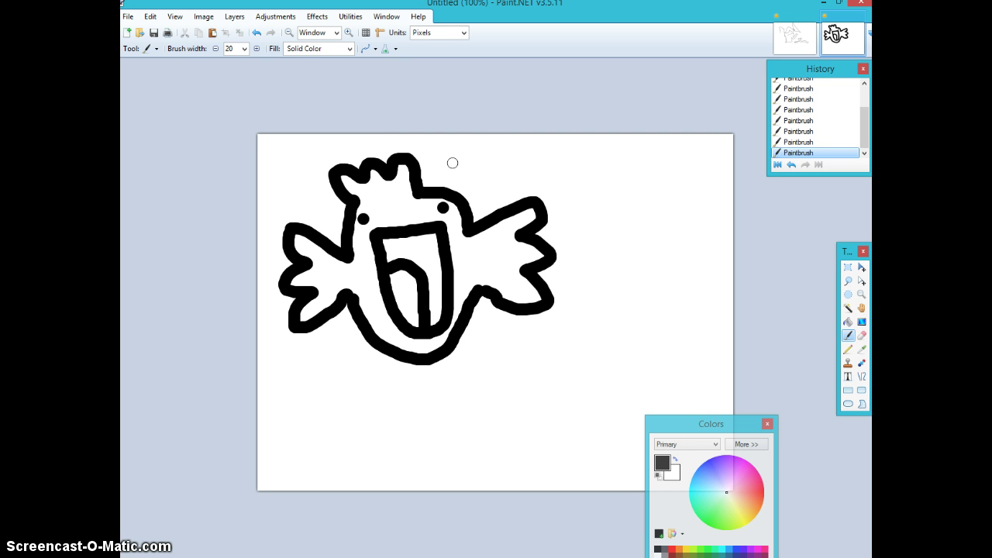
Set the brush width to 9 and handwrite a two-word title above the bird's right wing.
{"action": "left_click", "coordinate": [244, 48]}
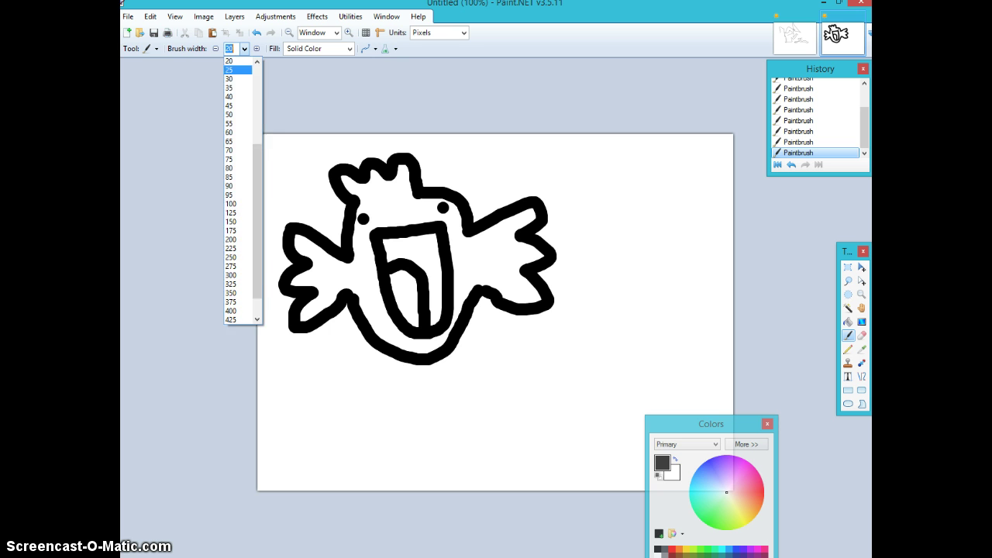
{"action": "scroll", "coordinate": [241, 155], "scroll_direction": "up", "scroll_amount": 3}
{"action": "left_click", "coordinate": [233, 75]}
{"action": "mouse_move", "coordinate": [450, 148]}
{"action": "left_mouse_down"}
{"action": "mouse_move", "coordinate": [465, 184]}
{"action": "mouse_move", "coordinate": [454, 187]}
{"action": "mouse_move", "coordinate": [444, 183]}
{"action": "mouse_move", "coordinate": [494, 169]}
{"action": "mouse_move", "coordinate": [483, 180]}
{"action": "mouse_move", "coordinate": [503, 182]}
{"action": "mouse_move", "coordinate": [545, 136]}
{"action": "mouse_move", "coordinate": [563, 147]}
{"action": "mouse_move", "coordinate": [540, 168]}
{"action": "mouse_move", "coordinate": [555, 184]}
{"action": "mouse_move", "coordinate": [573, 171]}
{"action": "mouse_move", "coordinate": [585, 186]}
{"action": "mouse_move", "coordinate": [611, 180]}
{"action": "mouse_move", "coordinate": [622, 202]}
{"action": "mouse_move", "coordinate": [634, 175]}
{"action": "mouse_move", "coordinate": [633, 252]}
{"action": "mouse_move", "coordinate": [638, 198]}
{"action": "left_mouse_up"}
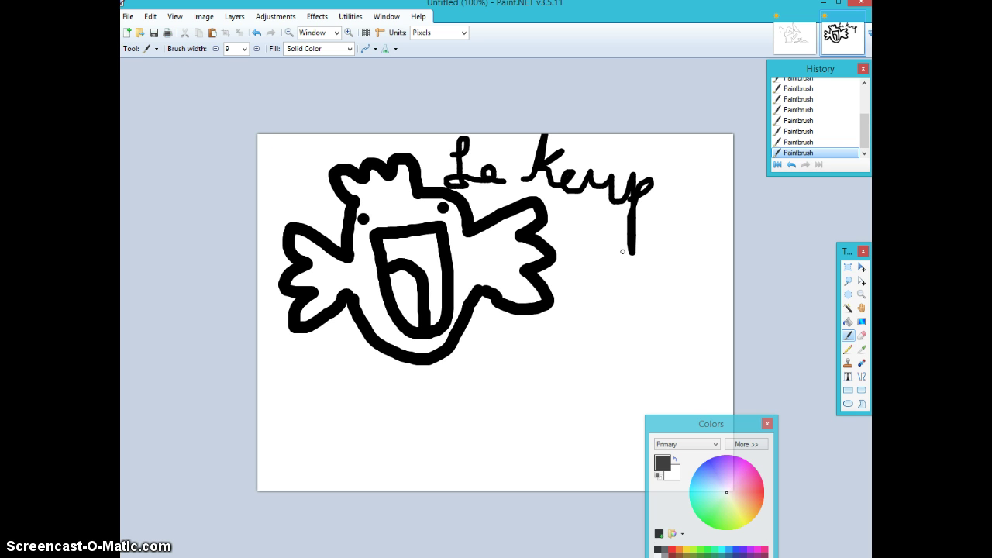
Draw a tiny face with two dot eyes and a small open mouth with a tongue below the bird.
{"action": "left_click", "coordinate": [430, 394]}
{"action": "left_click", "coordinate": [453, 373]}
{"action": "left_click", "coordinate": [439, 403]}
{"action": "mouse_move", "coordinate": [439, 403]}
{"action": "left_mouse_down"}
{"action": "mouse_move", "coordinate": [477, 379]}
{"action": "mouse_move", "coordinate": [473, 422]}
{"action": "mouse_move", "coordinate": [471, 390]}
{"action": "mouse_move", "coordinate": [473, 405]}
{"action": "left_mouse_up"}
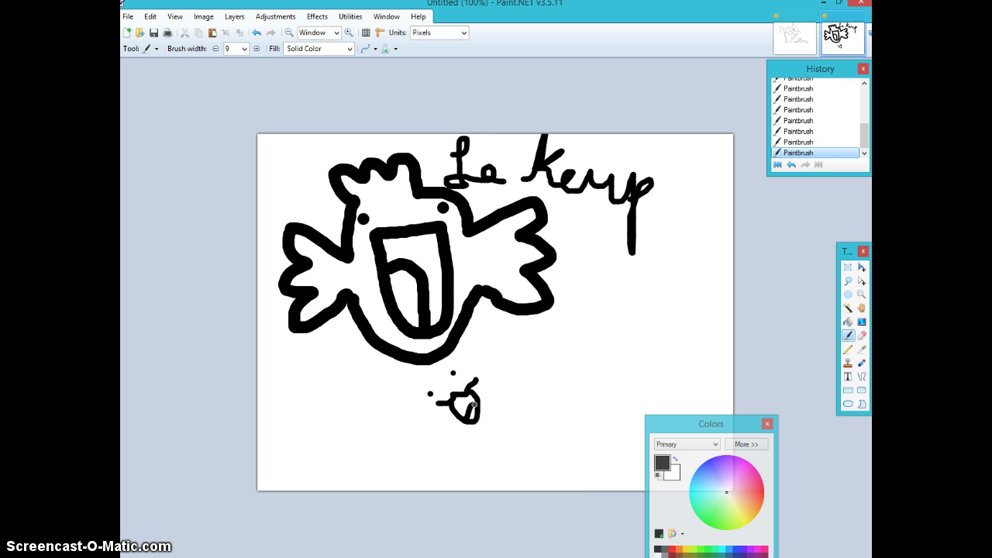
In a new image, draw a small curly-haired figure near the upper-left corner with a 10-pixel brush, adding its eyes at width 5.
{"action": "left_click", "coordinate": [128, 33]}
{"action": "key", "text": "Return"}
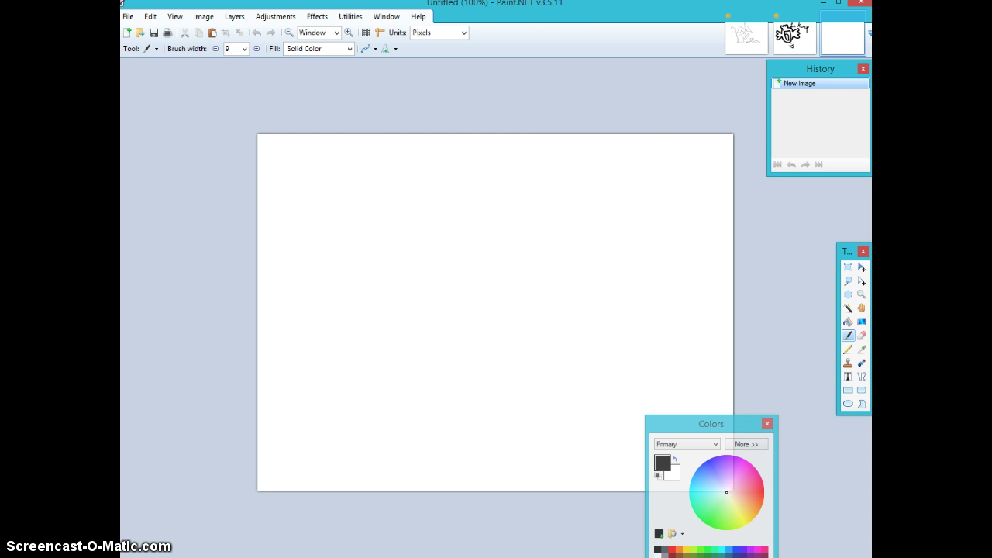
{"action": "left_click", "coordinate": [244, 48]}
{"action": "left_click", "coordinate": [233, 74]}
{"action": "mouse_move", "coordinate": [312, 201]}
{"action": "left_mouse_down"}
{"action": "mouse_move", "coordinate": [312, 223]}
{"action": "mouse_move", "coordinate": [326, 231]}
{"action": "mouse_move", "coordinate": [328, 205]}
{"action": "mouse_move", "coordinate": [341, 198]}
{"action": "mouse_move", "coordinate": [319, 180]}
{"action": "mouse_move", "coordinate": [303, 223]}
{"action": "mouse_move", "coordinate": [333, 207]}
{"action": "mouse_move", "coordinate": [347, 220]}
{"action": "left_mouse_up"}
{"action": "mouse_move", "coordinate": [338, 219]}
{"action": "left_mouse_down"}
{"action": "mouse_move", "coordinate": [315, 232]}
{"action": "mouse_move", "coordinate": [313, 250]}
{"action": "mouse_move", "coordinate": [341, 250]}
{"action": "mouse_move", "coordinate": [331, 226]}
{"action": "mouse_move", "coordinate": [318, 265]}
{"action": "mouse_move", "coordinate": [346, 259]}
{"action": "mouse_move", "coordinate": [333, 259]}
{"action": "mouse_move", "coordinate": [355, 226]}
{"action": "mouse_move", "coordinate": [343, 242]}
{"action": "mouse_move", "coordinate": [304, 232]}
{"action": "mouse_move", "coordinate": [297, 240]}
{"action": "mouse_move", "coordinate": [310, 247]}
{"action": "left_mouse_up"}
{"action": "left_click", "coordinate": [244, 48]}
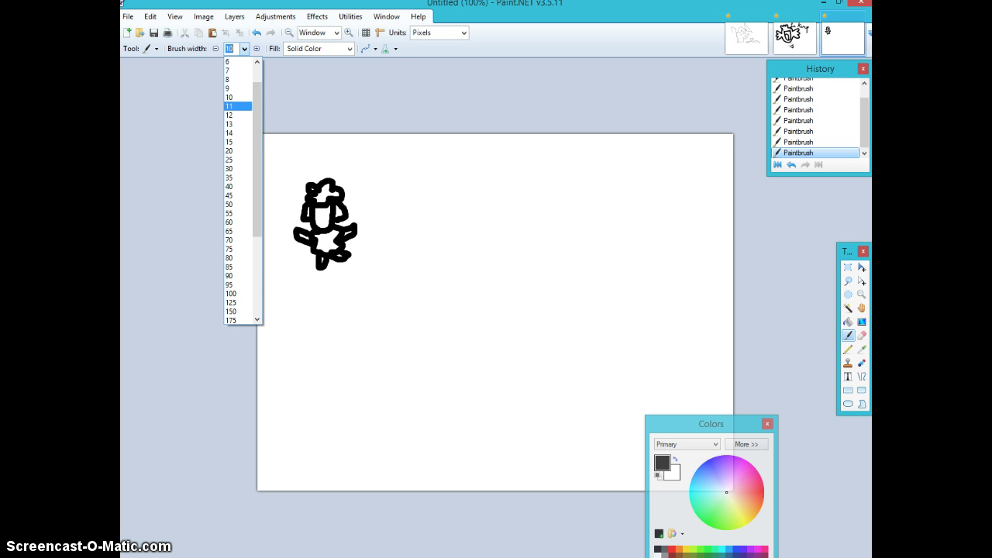
{"action": "left_click", "coordinate": [232, 61]}
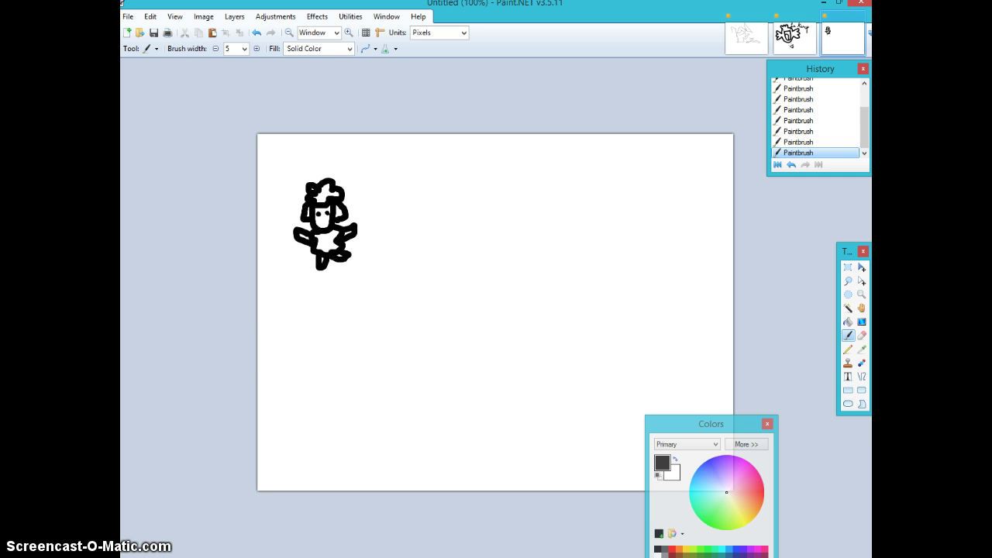
Using an 8-pixel brush, draw a larger figure's lowered hand, sleeve and spiky-haired head to the right of the small figure.
{"action": "left_click", "coordinate": [243, 48]}
{"action": "key", "text": "Down"}
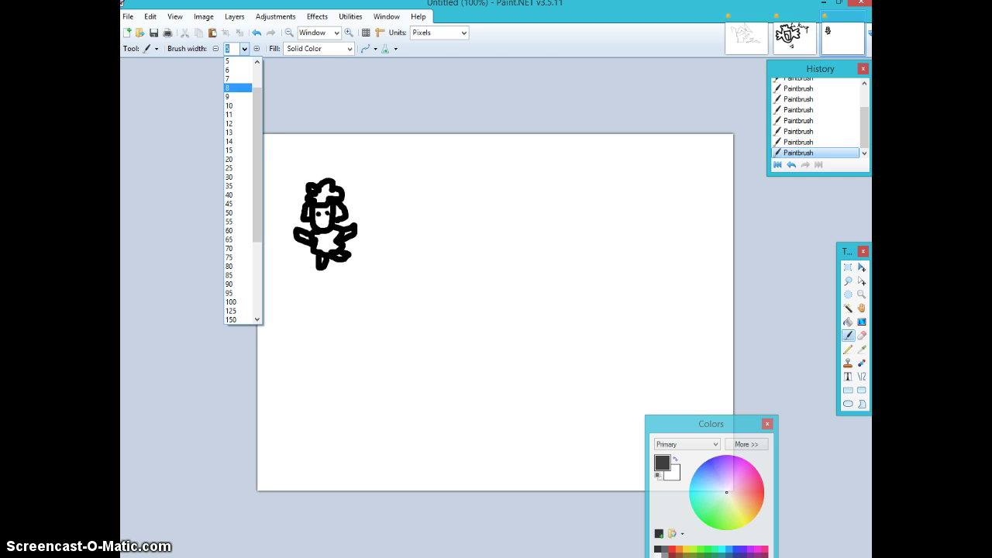
{"action": "key", "text": "Return"}
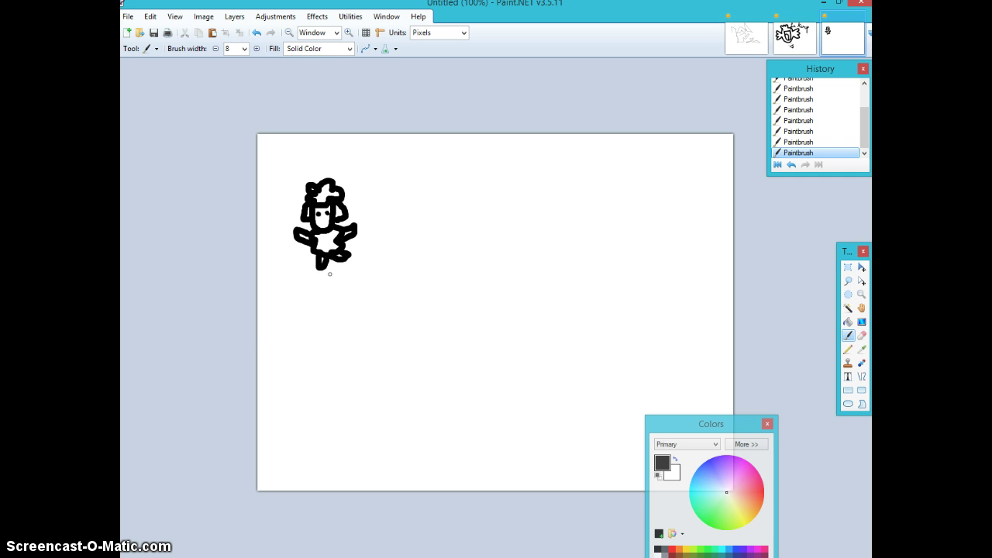
{"action": "left_click_drag", "start_coordinate": [362, 257], "coordinate": [433, 213]}
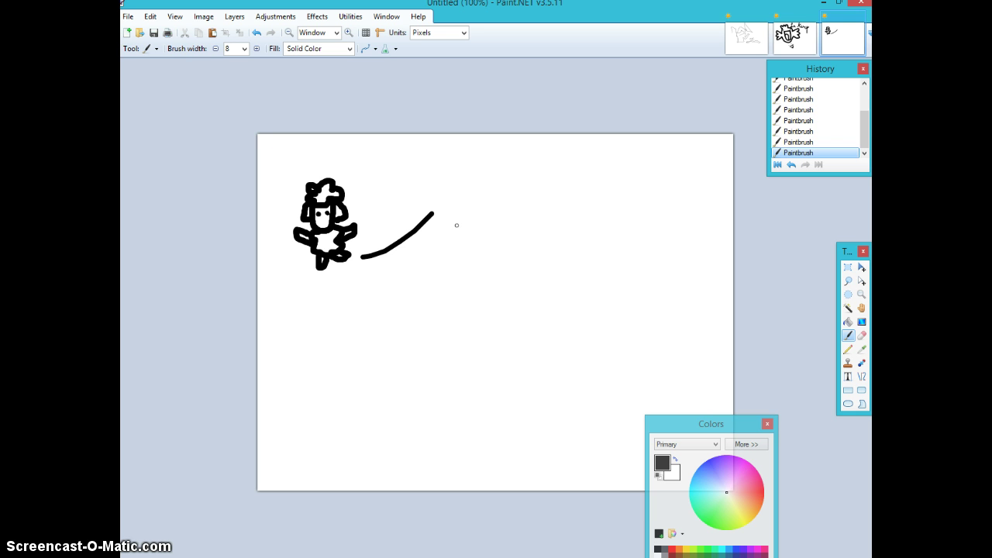
{"action": "key", "text": "ctrl+z"}
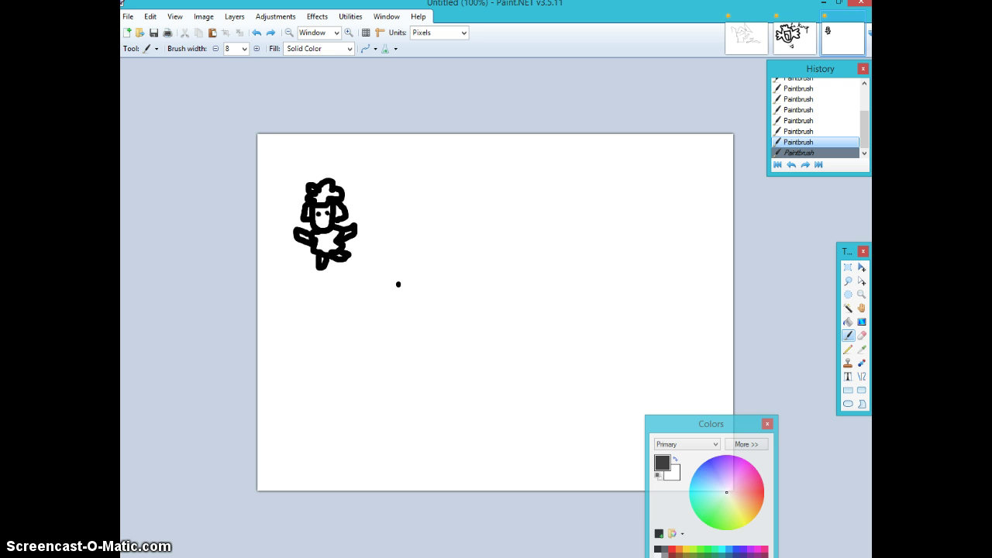
{"action": "mouse_move", "coordinate": [398, 284]}
{"action": "left_mouse_down"}
{"action": "mouse_move", "coordinate": [384, 306]}
{"action": "mouse_move", "coordinate": [419, 309]}
{"action": "mouse_move", "coordinate": [427, 289]}
{"action": "mouse_move", "coordinate": [426, 300]}
{"action": "mouse_move", "coordinate": [441, 301]}
{"action": "mouse_move", "coordinate": [429, 269]}
{"action": "mouse_move", "coordinate": [402, 285]}
{"action": "left_mouse_up"}
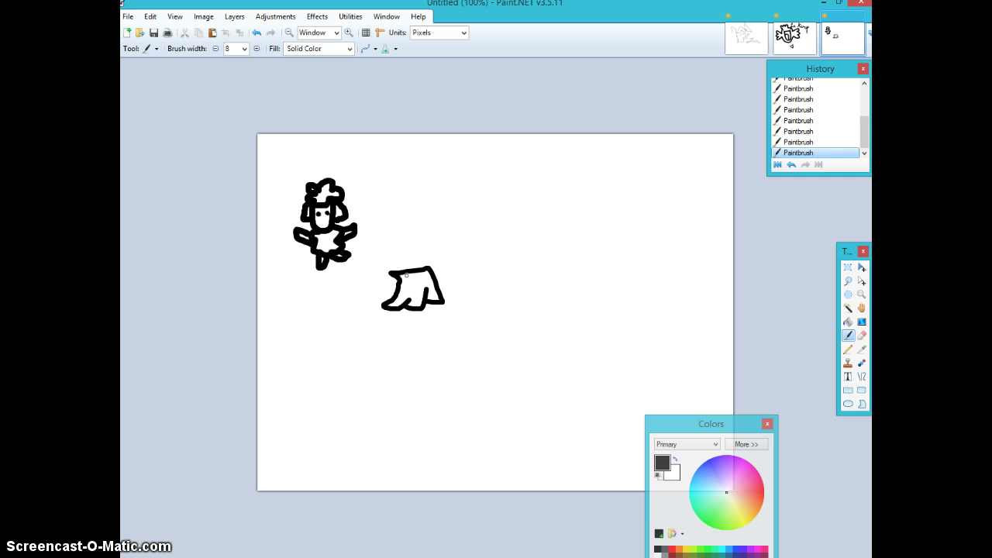
{"action": "key", "text": "ctrl+z"}
{"action": "mouse_move", "coordinate": [426, 297]}
{"action": "left_mouse_down"}
{"action": "mouse_move", "coordinate": [440, 300]}
{"action": "mouse_move", "coordinate": [440, 271]}
{"action": "mouse_move", "coordinate": [404, 269]}
{"action": "mouse_move", "coordinate": [399, 284]}
{"action": "mouse_move", "coordinate": [422, 209]}
{"action": "left_mouse_up"}
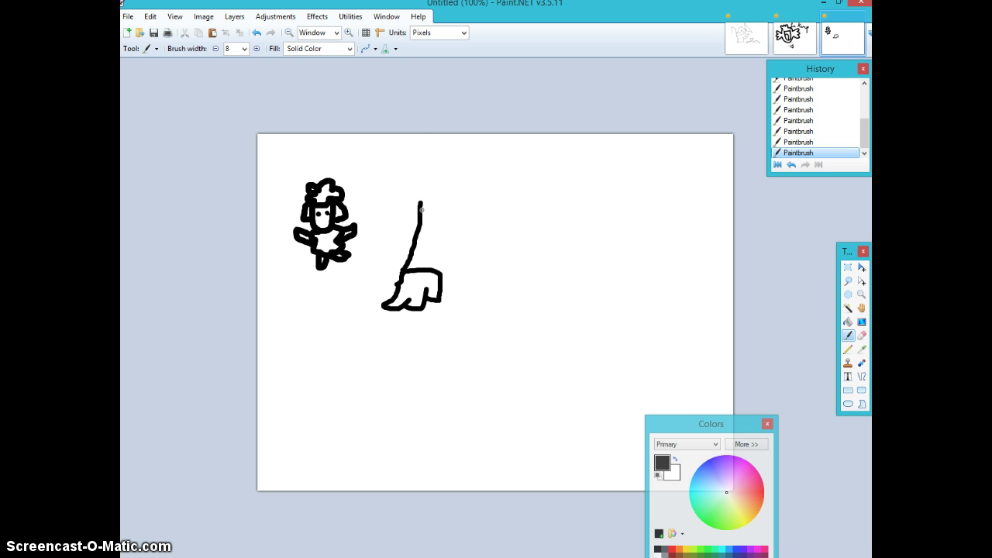
{"action": "mouse_move", "coordinate": [440, 273]}
{"action": "left_mouse_down"}
{"action": "mouse_move", "coordinate": [463, 207]}
{"action": "mouse_move", "coordinate": [475, 208]}
{"action": "mouse_move", "coordinate": [419, 198]}
{"action": "left_mouse_up"}
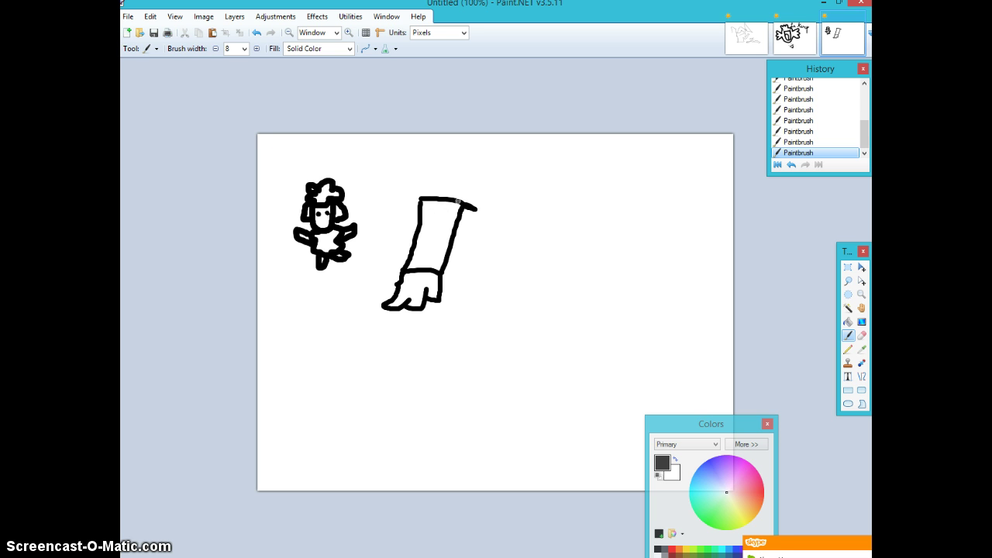
{"action": "mouse_move", "coordinate": [463, 193]}
{"action": "left_mouse_down"}
{"action": "mouse_move", "coordinate": [540, 198]}
{"action": "mouse_move", "coordinate": [518, 164]}
{"action": "mouse_move", "coordinate": [507, 177]}
{"action": "mouse_move", "coordinate": [475, 154]}
{"action": "mouse_move", "coordinate": [472, 175]}
{"action": "mouse_move", "coordinate": [445, 183]}
{"action": "mouse_move", "coordinate": [484, 226]}
{"action": "mouse_move", "coordinate": [540, 200]}
{"action": "left_mouse_up"}
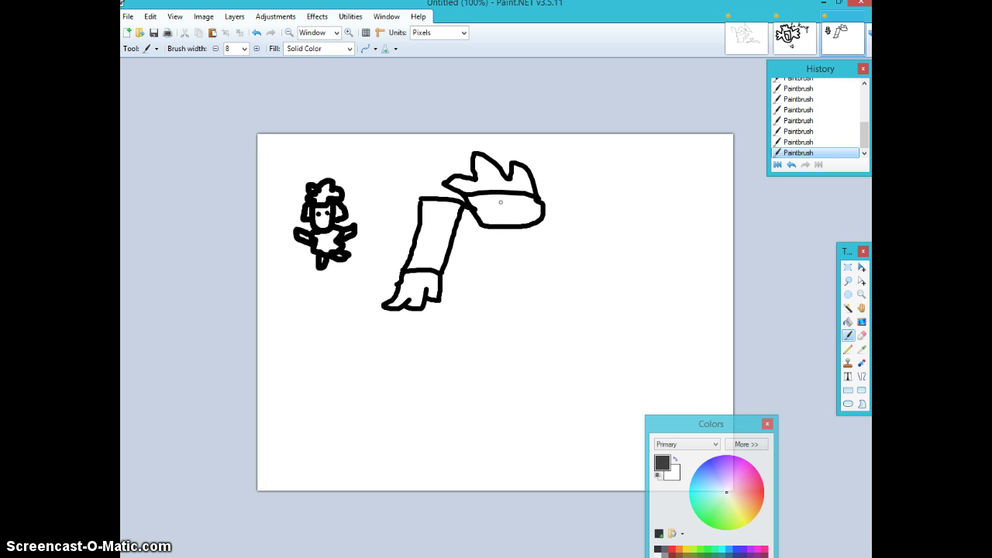
{"action": "left_click_drag", "start_coordinate": [486, 216], "coordinate": [497, 217]}
{"action": "key", "text": "ctrl+z"}
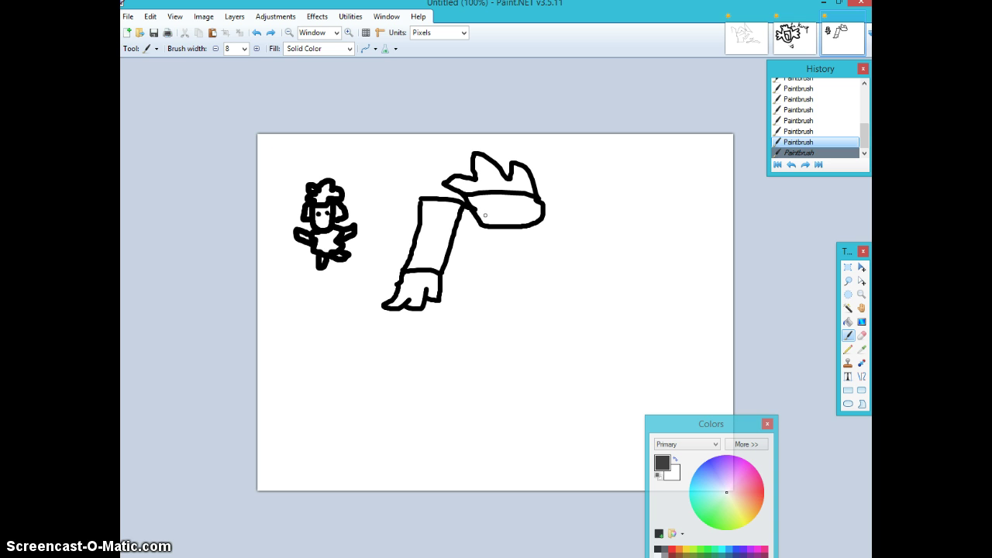
{"action": "left_click_drag", "start_coordinate": [481, 209], "coordinate": [522, 210]}
{"action": "key", "text": "ctrl+z"}
{"action": "key", "text": "z"}
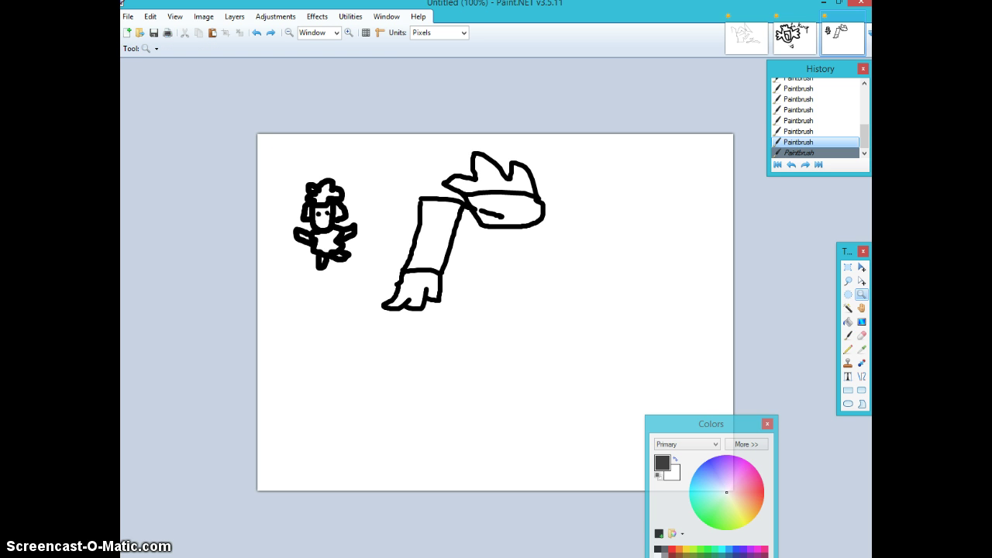
{"action": "key", "text": "ctrl+z"}
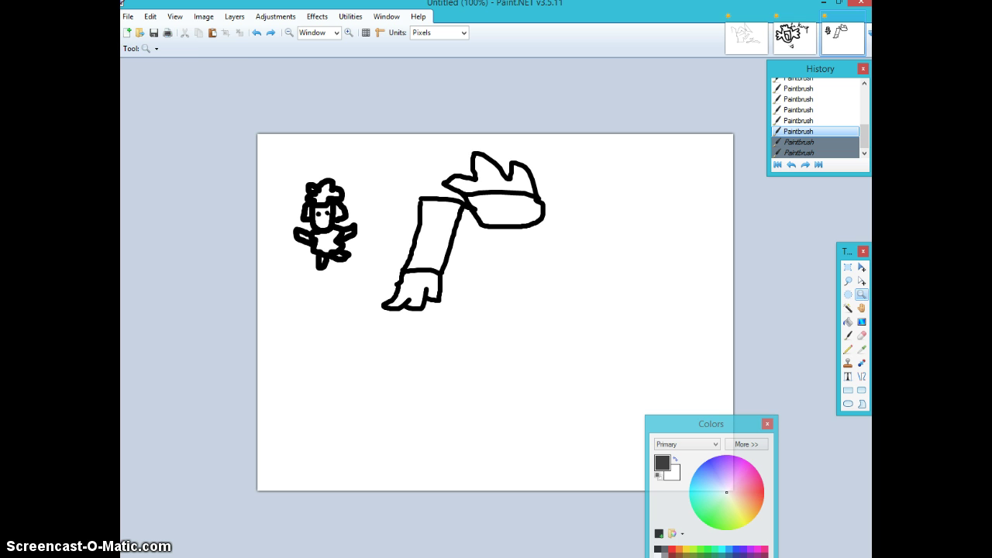
Paint slanted eyes and an arched mouth on the large figure, then add its raised right arm and square torso.
{"action": "key", "text": "b"}
{"action": "mouse_move", "coordinate": [472, 208]}
{"action": "left_mouse_down"}
{"action": "mouse_move", "coordinate": [491, 215]}
{"action": "mouse_move", "coordinate": [536, 200]}
{"action": "mouse_move", "coordinate": [496, 216]}
{"action": "mouse_move", "coordinate": [512, 207]}
{"action": "mouse_move", "coordinate": [509, 220]}
{"action": "mouse_move", "coordinate": [622, 141]}
{"action": "mouse_move", "coordinate": [614, 174]}
{"action": "mouse_move", "coordinate": [555, 218]}
{"action": "left_mouse_up"}
{"action": "mouse_move", "coordinate": [622, 141]}
{"action": "left_mouse_down"}
{"action": "mouse_move", "coordinate": [655, 136]}
{"action": "mouse_move", "coordinate": [646, 157]}
{"action": "mouse_move", "coordinate": [637, 146]}
{"action": "mouse_move", "coordinate": [651, 157]}
{"action": "left_mouse_up"}
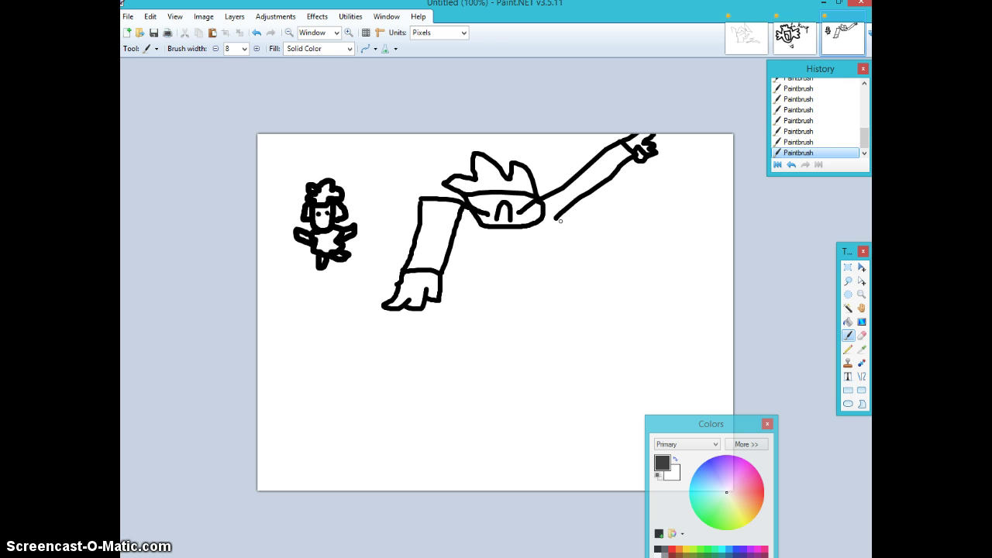
{"action": "mouse_move", "coordinate": [558, 220]}
{"action": "left_mouse_down"}
{"action": "mouse_move", "coordinate": [559, 243]}
{"action": "mouse_move", "coordinate": [496, 275]}
{"action": "mouse_move", "coordinate": [451, 275]}
{"action": "mouse_move", "coordinate": [458, 230]}
{"action": "left_mouse_up"}
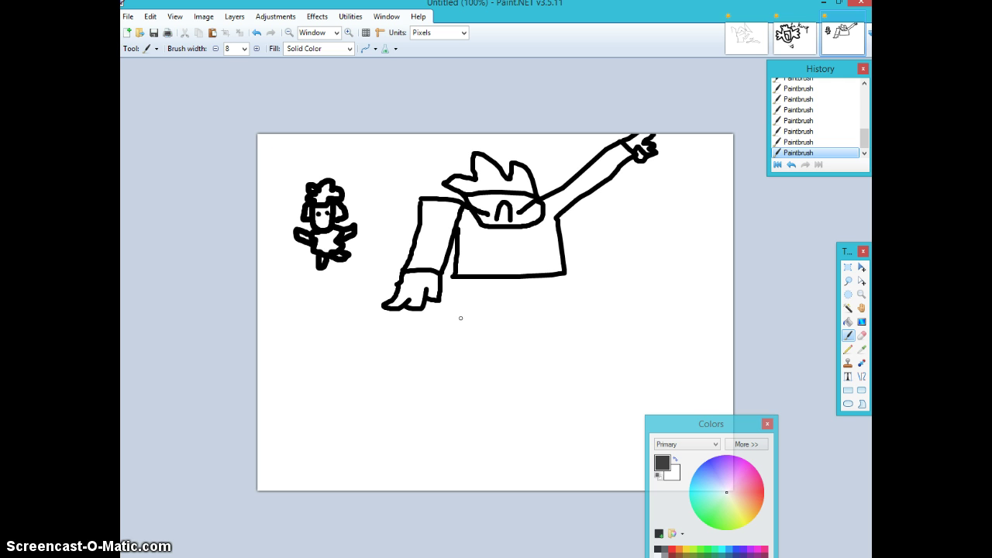
Draw four short impact lines radiating around the large figure's lowered hand.
{"action": "left_click_drag", "start_coordinate": [385, 297], "coordinate": [339, 295]}
{"action": "mouse_move", "coordinate": [354, 332]}
{"action": "left_mouse_down"}
{"action": "mouse_move", "coordinate": [379, 316]}
{"action": "mouse_move", "coordinate": [432, 348]}
{"action": "left_mouse_up"}
{"action": "left_click_drag", "start_coordinate": [446, 309], "coordinate": [481, 316]}
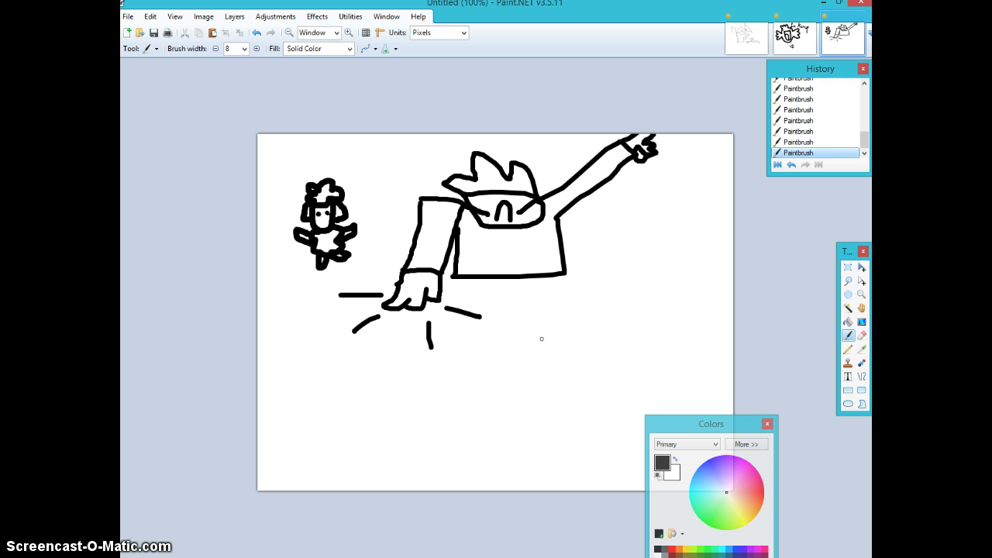
Handwrite "NEVER!" in large rising capitals below the large figure's raised arm, ending with a long slanted exclamation mark.
{"action": "mouse_move", "coordinate": [546, 343]}
{"action": "left_mouse_down"}
{"action": "mouse_move", "coordinate": [545, 314]}
{"action": "mouse_move", "coordinate": [570, 319]}
{"action": "mouse_move", "coordinate": [581, 347]}
{"action": "mouse_move", "coordinate": [537, 303]}
{"action": "mouse_move", "coordinate": [566, 345]}
{"action": "left_mouse_up"}
{"action": "key", "text": "ctrl+z"}
{"action": "mouse_move", "coordinate": [576, 305]}
{"action": "left_mouse_down"}
{"action": "mouse_move", "coordinate": [574, 346]}
{"action": "mouse_move", "coordinate": [602, 340]}
{"action": "mouse_move", "coordinate": [593, 293]}
{"action": "mouse_move", "coordinate": [620, 348]}
{"action": "mouse_move", "coordinate": [632, 280]}
{"action": "mouse_move", "coordinate": [652, 335]}
{"action": "left_mouse_up"}
{"action": "mouse_move", "coordinate": [638, 285]}
{"action": "left_mouse_down"}
{"action": "mouse_move", "coordinate": [653, 273]}
{"action": "mouse_move", "coordinate": [654, 293]}
{"action": "left_mouse_up"}
{"action": "left_click_drag", "start_coordinate": [652, 336], "coordinate": [667, 324]}
{"action": "mouse_move", "coordinate": [668, 284]}
{"action": "left_mouse_down"}
{"action": "mouse_move", "coordinate": [679, 316]}
{"action": "mouse_move", "coordinate": [677, 272]}
{"action": "mouse_move", "coordinate": [702, 303]}
{"action": "left_mouse_up"}
{"action": "left_click_drag", "start_coordinate": [667, 214], "coordinate": [718, 270]}
{"action": "left_click", "coordinate": [726, 293]}
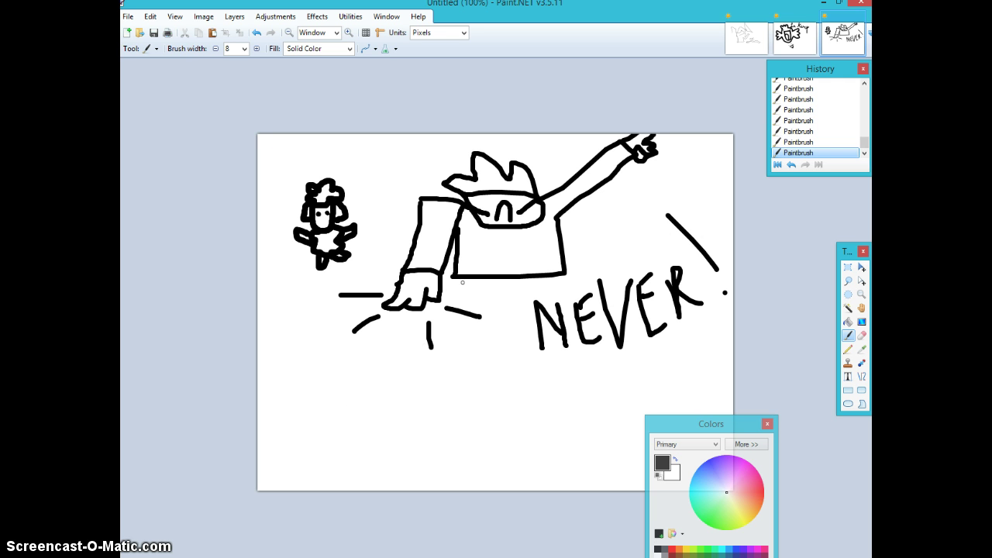
Extend the base line of the large figure's torso horizontally to both side edges of the canvas.
{"action": "left_click_drag", "start_coordinate": [460, 276], "coordinate": [259, 275]}
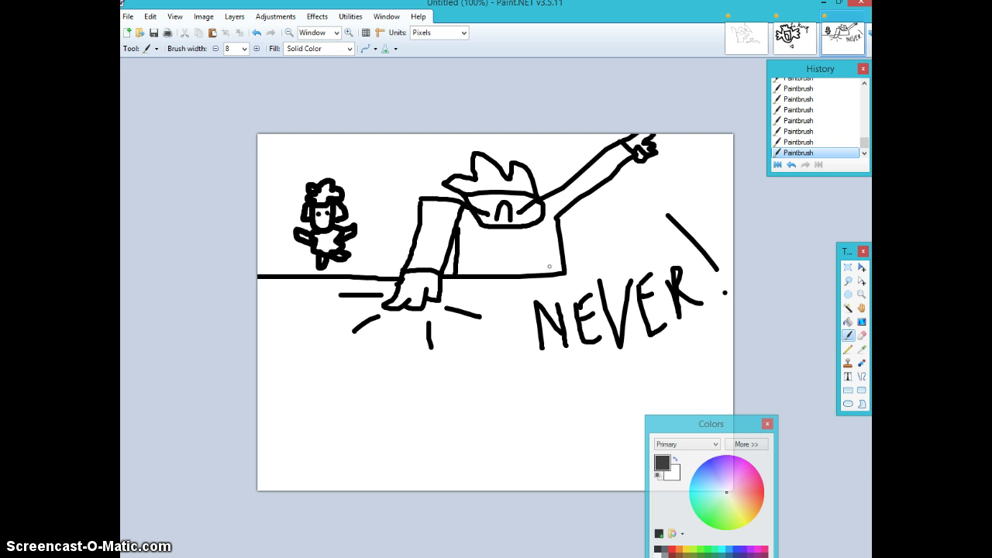
{"action": "left_click_drag", "start_coordinate": [563, 272], "coordinate": [735, 264]}
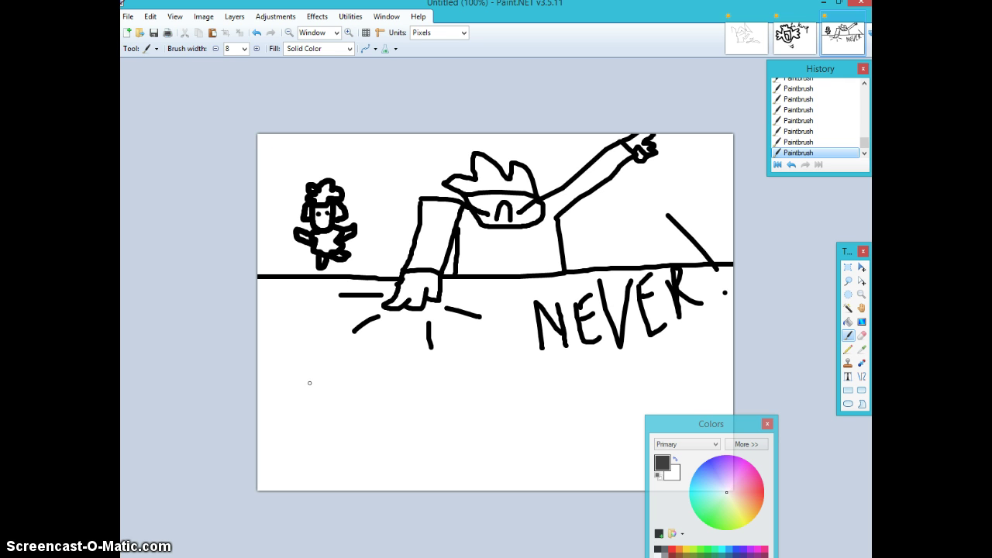
Draw a bowl below the impact lines with a curved handle, three small drops above it and a wavy line inside.
{"action": "mouse_move", "coordinate": [307, 384]}
{"action": "left_mouse_down"}
{"action": "mouse_move", "coordinate": [363, 370]}
{"action": "mouse_move", "coordinate": [325, 370]}
{"action": "mouse_move", "coordinate": [306, 387]}
{"action": "mouse_move", "coordinate": [330, 408]}
{"action": "mouse_move", "coordinate": [353, 402]}
{"action": "mouse_move", "coordinate": [365, 368]}
{"action": "left_mouse_up"}
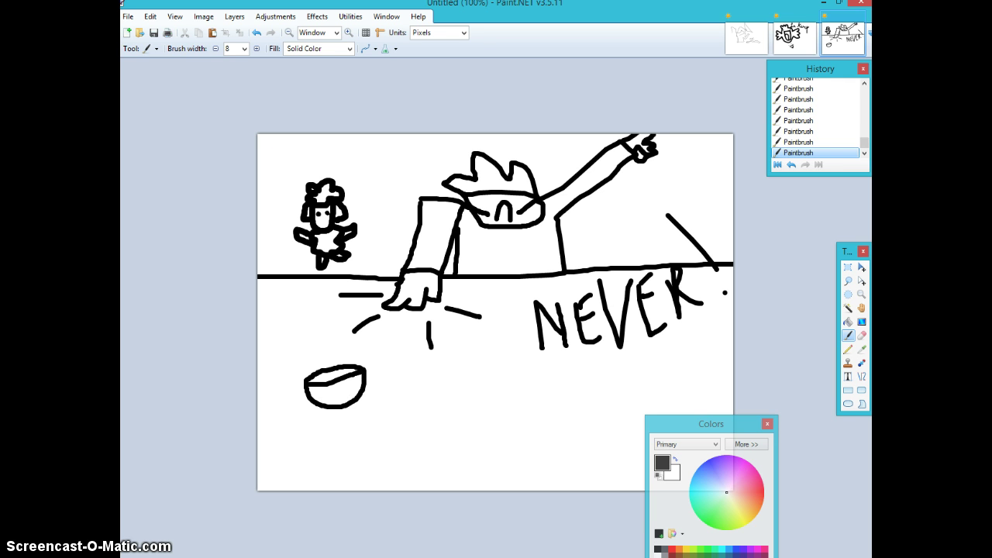
{"action": "mouse_move", "coordinate": [307, 383]}
{"action": "left_mouse_down"}
{"action": "mouse_move", "coordinate": [296, 373]}
{"action": "mouse_move", "coordinate": [295, 392]}
{"action": "mouse_move", "coordinate": [318, 400]}
{"action": "left_mouse_up"}
{"action": "mouse_move", "coordinate": [315, 361]}
{"action": "left_mouse_down"}
{"action": "mouse_move", "coordinate": [298, 349]}
{"action": "mouse_move", "coordinate": [288, 361]}
{"action": "mouse_move", "coordinate": [378, 349]}
{"action": "mouse_move", "coordinate": [359, 358]}
{"action": "mouse_move", "coordinate": [323, 348]}
{"action": "mouse_move", "coordinate": [336, 361]}
{"action": "left_mouse_up"}
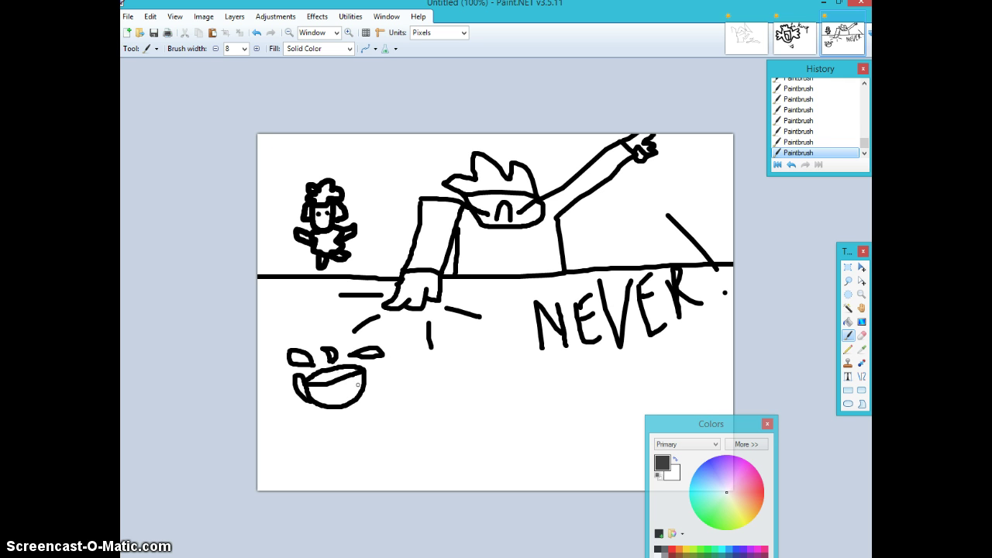
{"action": "mouse_move", "coordinate": [321, 400]}
{"action": "left_mouse_down"}
{"action": "mouse_move", "coordinate": [313, 397]}
{"action": "mouse_move", "coordinate": [361, 386]}
{"action": "left_mouse_up"}
Draw a small curly-haired figure lying on its side beside the bowl, with head, body and limbs.
{"action": "mouse_move", "coordinate": [395, 392]}
{"action": "left_mouse_down"}
{"action": "mouse_move", "coordinate": [403, 390]}
{"action": "mouse_move", "coordinate": [392, 403]}
{"action": "mouse_move", "coordinate": [412, 407]}
{"action": "mouse_move", "coordinate": [411, 377]}
{"action": "mouse_move", "coordinate": [421, 378]}
{"action": "mouse_move", "coordinate": [424, 396]}
{"action": "mouse_move", "coordinate": [406, 392]}
{"action": "mouse_move", "coordinate": [421, 406]}
{"action": "left_mouse_up"}
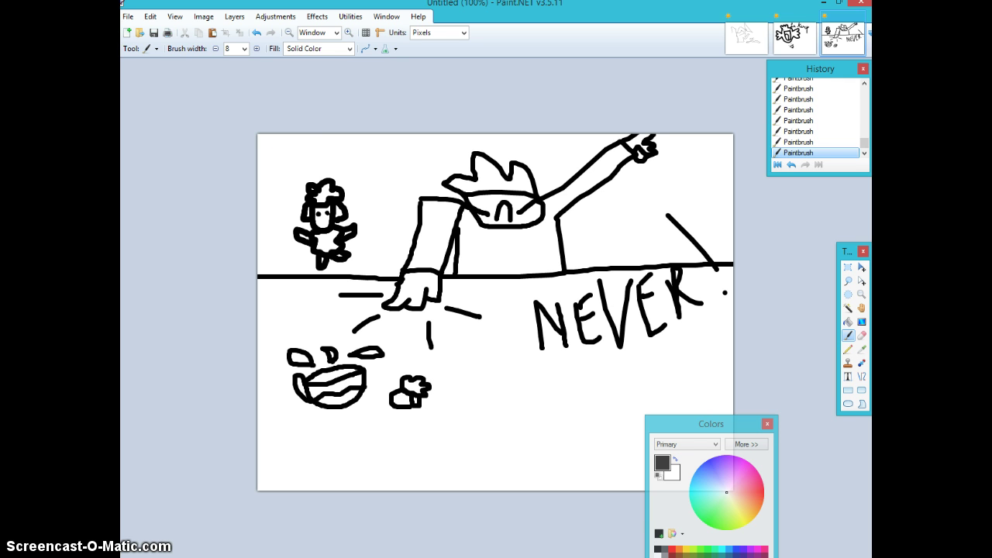
{"action": "mouse_move", "coordinate": [427, 392]}
{"action": "left_mouse_down"}
{"action": "mouse_move", "coordinate": [457, 401]}
{"action": "mouse_move", "coordinate": [451, 413]}
{"action": "mouse_move", "coordinate": [393, 413]}
{"action": "mouse_move", "coordinate": [412, 421]}
{"action": "mouse_move", "coordinate": [472, 388]}
{"action": "mouse_move", "coordinate": [470, 399]}
{"action": "mouse_move", "coordinate": [481, 394]}
{"action": "mouse_move", "coordinate": [465, 406]}
{"action": "mouse_move", "coordinate": [457, 384]}
{"action": "left_mouse_up"}
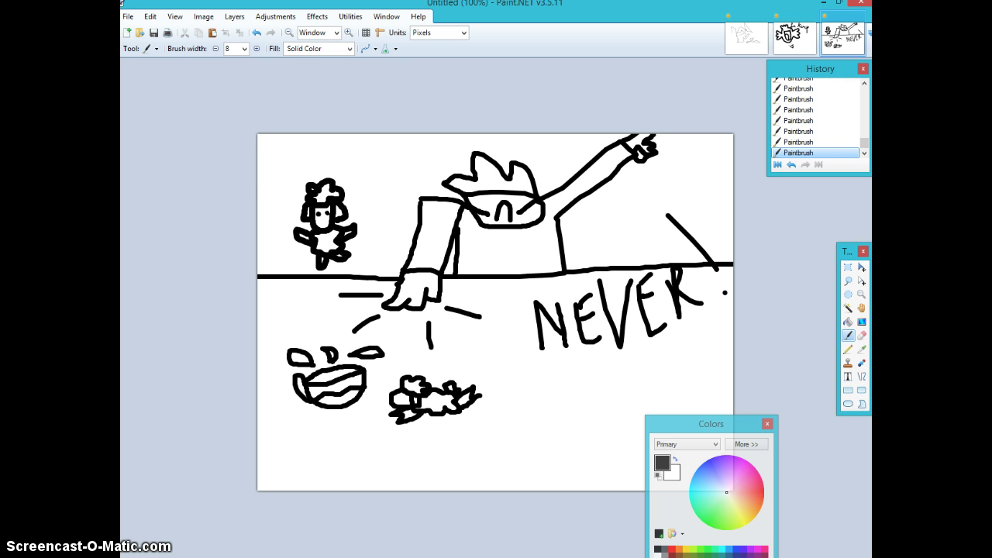
Paint a small pupil inside the lying figure's head with a 2-pixel brush.
{"action": "left_click", "coordinate": [244, 48]}
{"action": "left_click", "coordinate": [237, 69]}
{"action": "left_click", "coordinate": [861, 294]}
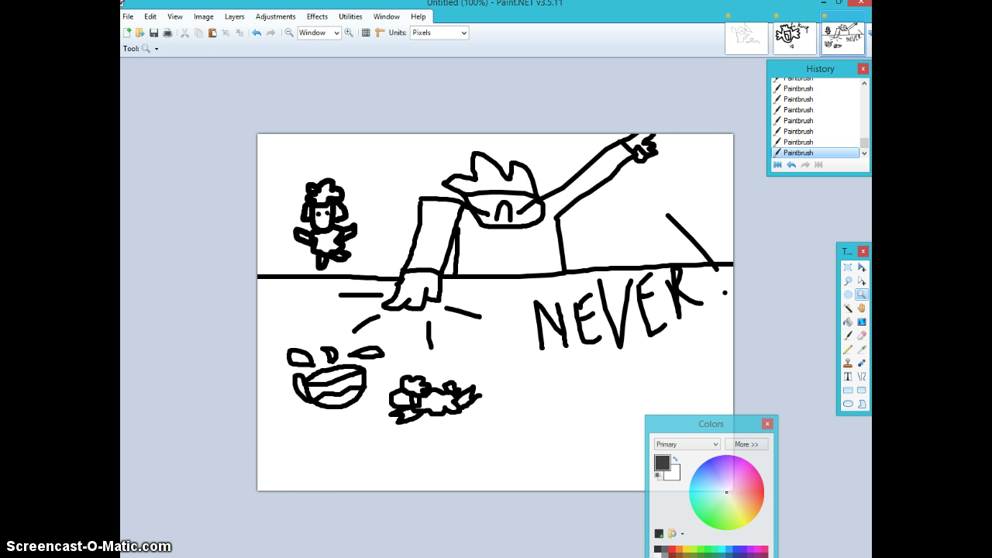
{"action": "left_click_drag", "start_coordinate": [386, 363], "coordinate": [488, 432]}
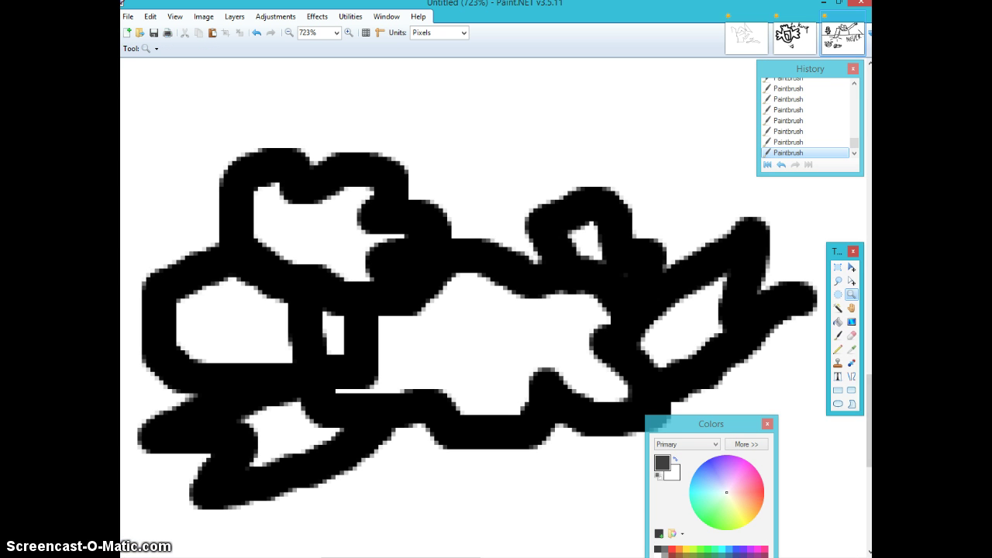
{"action": "left_click", "coordinate": [838, 335]}
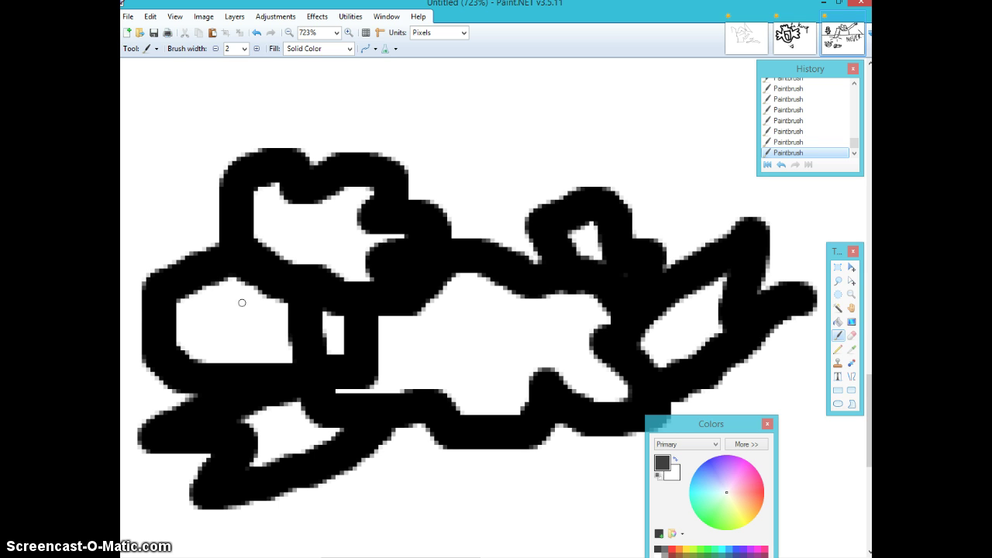
{"action": "left_click_drag", "start_coordinate": [242, 302], "coordinate": [253, 312]}
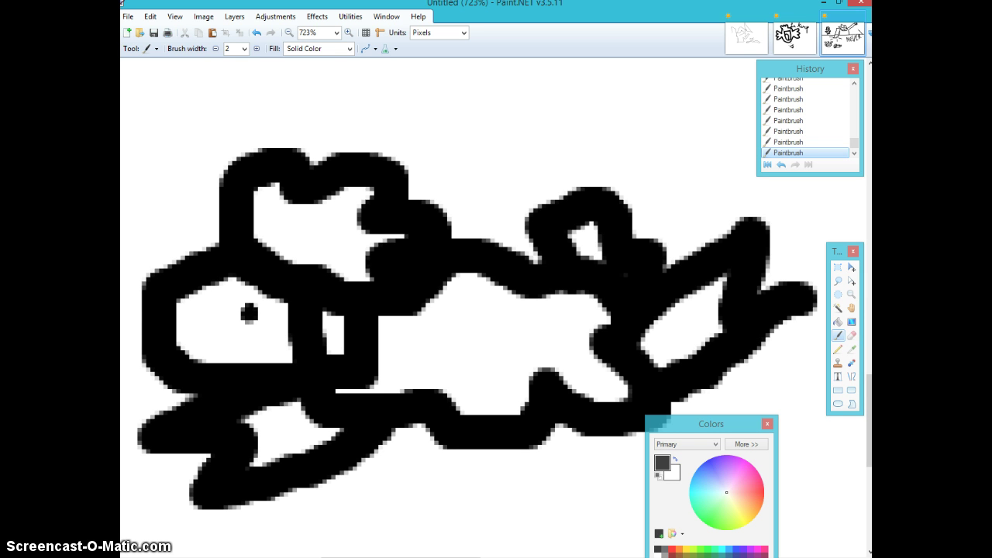
Using a 1-pixel brush, outline a round eye around the pupil and add thin lines below the eye and on the arm.
{"action": "left_click", "coordinate": [245, 48]}
{"action": "left_click", "coordinate": [233, 67]}
{"action": "mouse_move", "coordinate": [262, 285]}
{"action": "left_mouse_down"}
{"action": "mouse_move", "coordinate": [234, 294]}
{"action": "mouse_move", "coordinate": [227, 317]}
{"action": "mouse_move", "coordinate": [263, 327]}
{"action": "mouse_move", "coordinate": [276, 296]}
{"action": "left_mouse_up"}
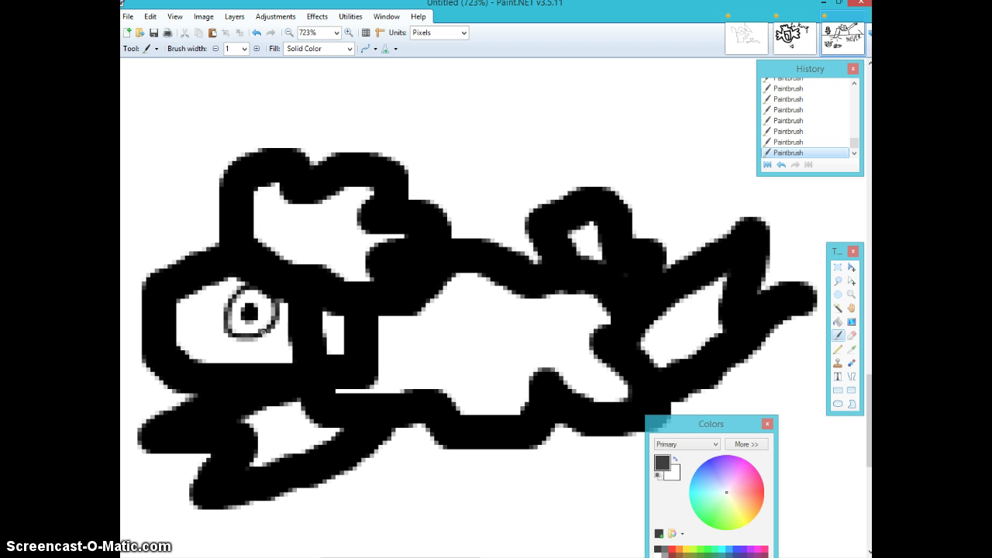
{"action": "left_click_drag", "start_coordinate": [264, 332], "coordinate": [276, 361]}
{"action": "left_click_drag", "start_coordinate": [280, 409], "coordinate": [282, 425]}
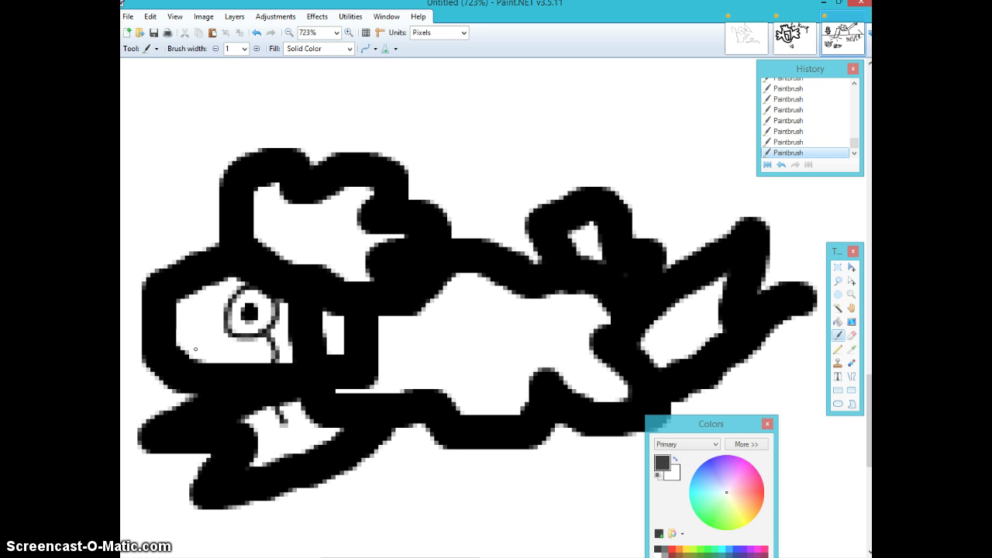
Paint a solid red bow-shaped patch at the lying figure's neck with a 3-pixel brush.
{"action": "left_click", "coordinate": [244, 48]}
{"action": "left_click", "coordinate": [233, 78]}
{"action": "left_click", "coordinate": [671, 550]}
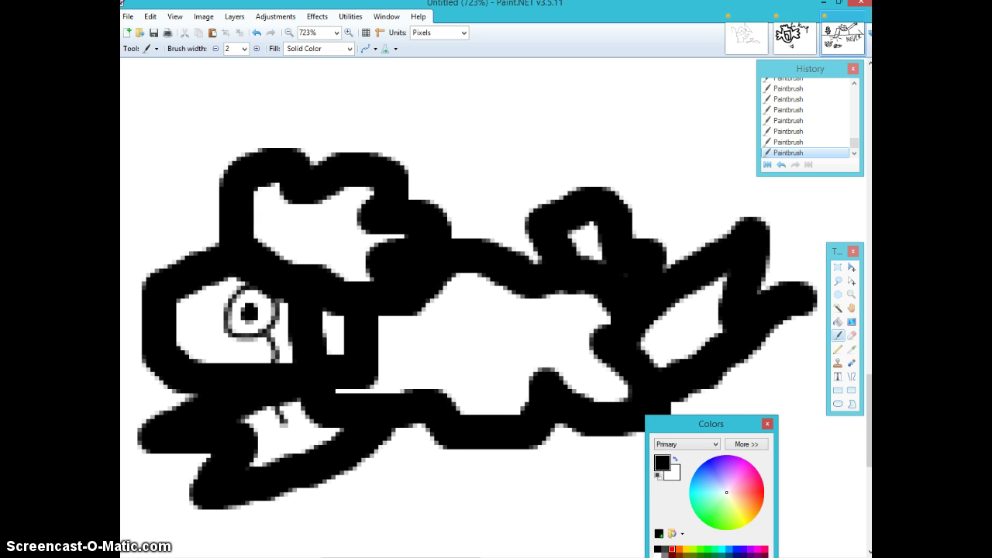
{"action": "left_click", "coordinate": [671, 550]}
{"action": "left_click", "coordinate": [244, 48]}
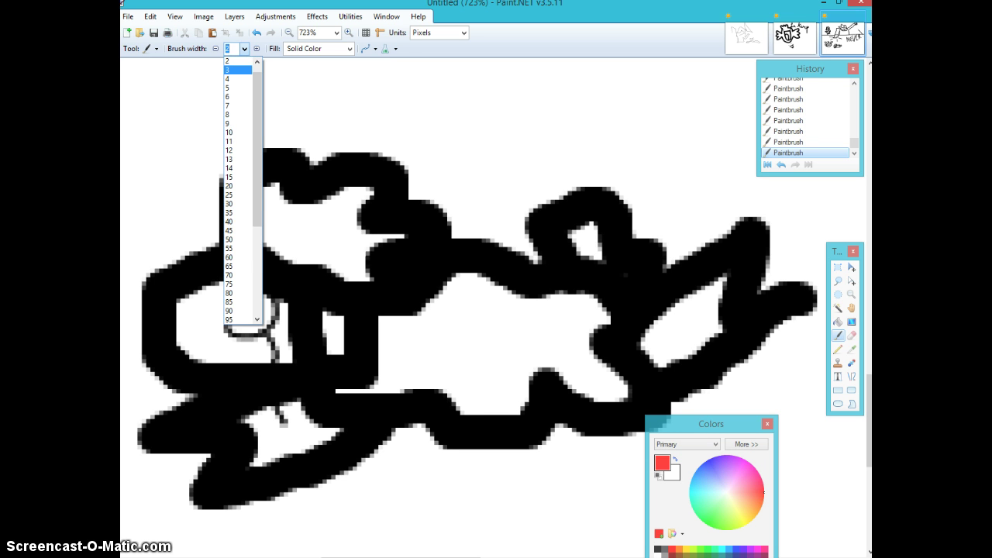
{"action": "left_click", "coordinate": [236, 70]}
{"action": "left_click", "coordinate": [330, 397]}
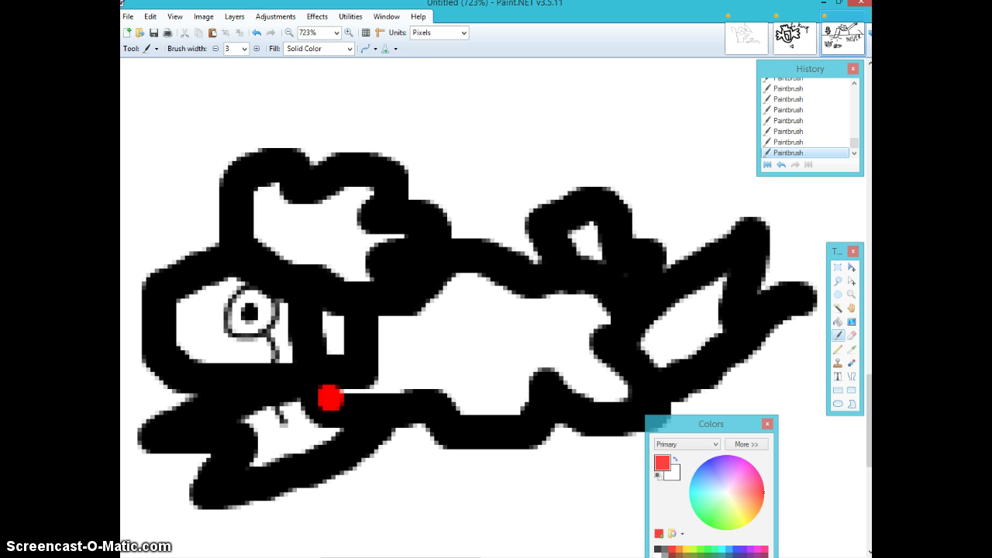
{"action": "mouse_move", "coordinate": [330, 397]}
{"action": "left_mouse_down"}
{"action": "mouse_move", "coordinate": [308, 358]}
{"action": "mouse_move", "coordinate": [293, 382]}
{"action": "mouse_move", "coordinate": [321, 401]}
{"action": "mouse_move", "coordinate": [308, 383]}
{"action": "mouse_move", "coordinate": [320, 383]}
{"action": "mouse_move", "coordinate": [333, 440]}
{"action": "mouse_move", "coordinate": [378, 423]}
{"action": "mouse_move", "coordinate": [350, 404]}
{"action": "mouse_move", "coordinate": [344, 428]}
{"action": "left_mouse_up"}
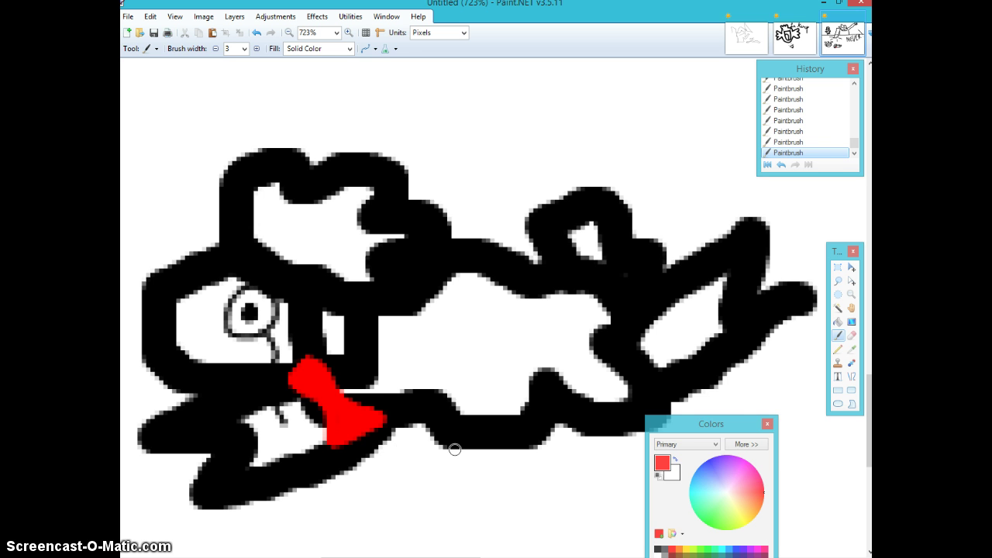
Handwrite a small red ":30" in the empty area below the word "NEVER", showing the whole drawing again.
{"action": "scroll", "coordinate": [454, 453], "scroll_direction": "up", "scroll_amount": 3}
{"action": "scroll", "coordinate": [454, 453], "scroll_direction": "down", "scroll_amount": 4}
{"action": "scroll", "coordinate": [427, 487], "scroll_direction": "up", "scroll_amount": 1}
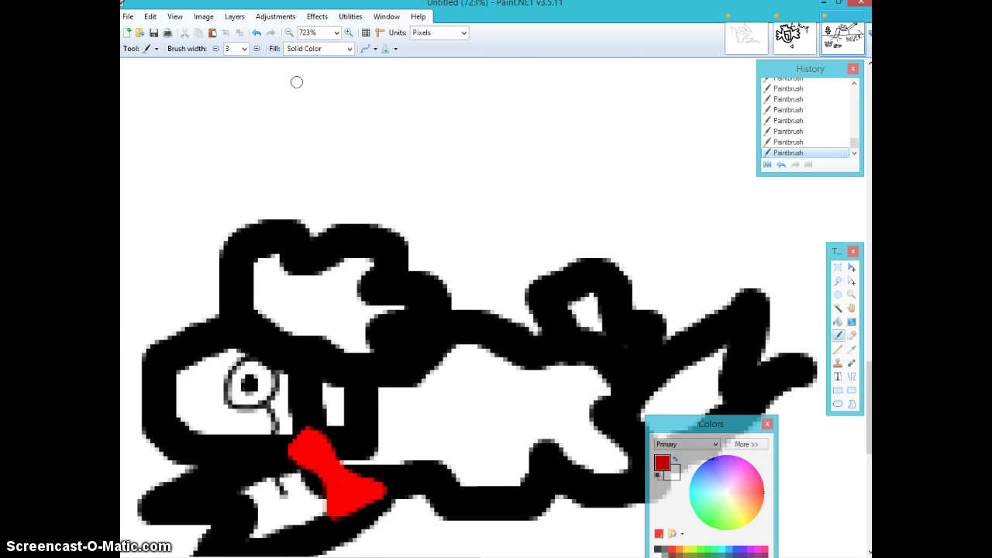
{"action": "left_click", "coordinate": [289, 33]}
{"action": "left_click", "coordinate": [289, 32]}
{"action": "left_click", "coordinate": [289, 32]}
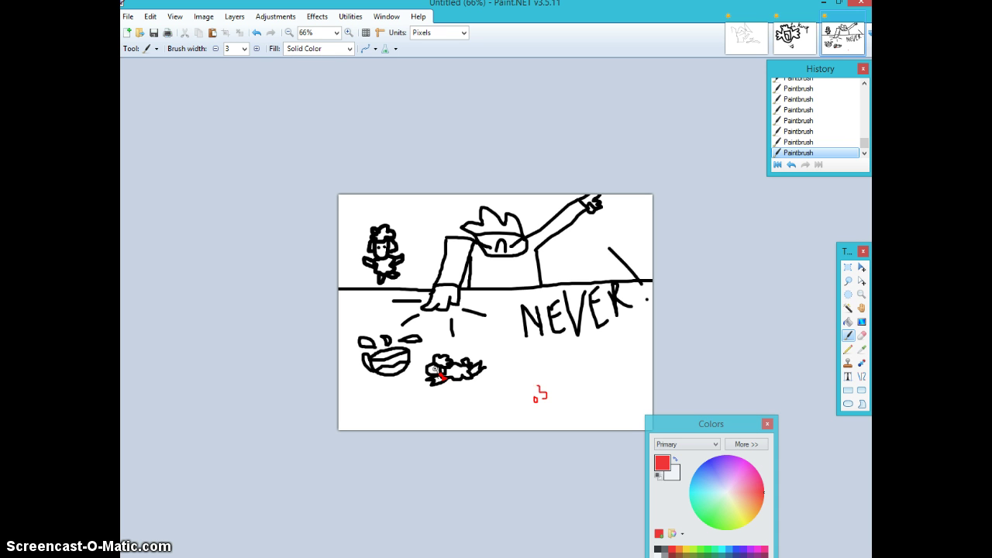
{"action": "left_click_drag", "start_coordinate": [553, 392], "coordinate": [561, 393]}
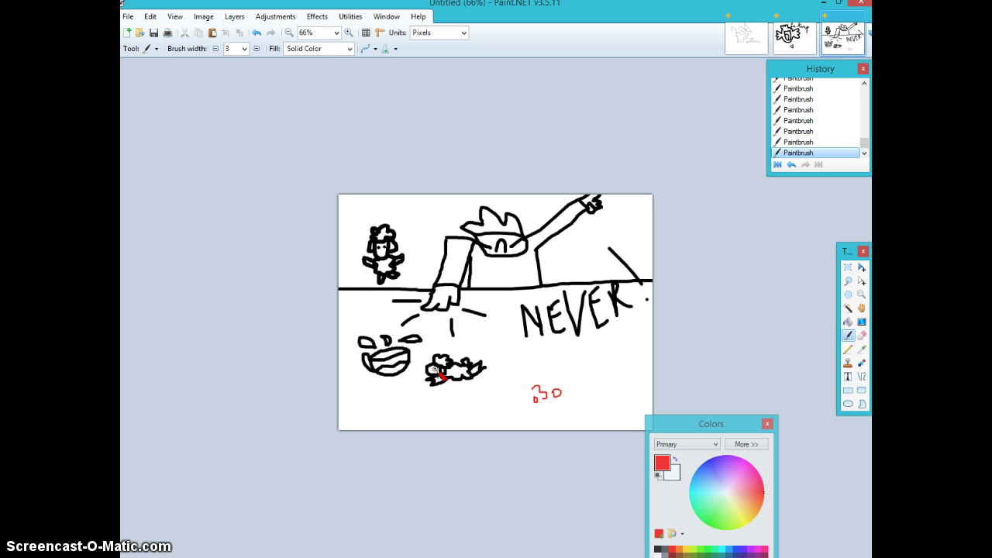